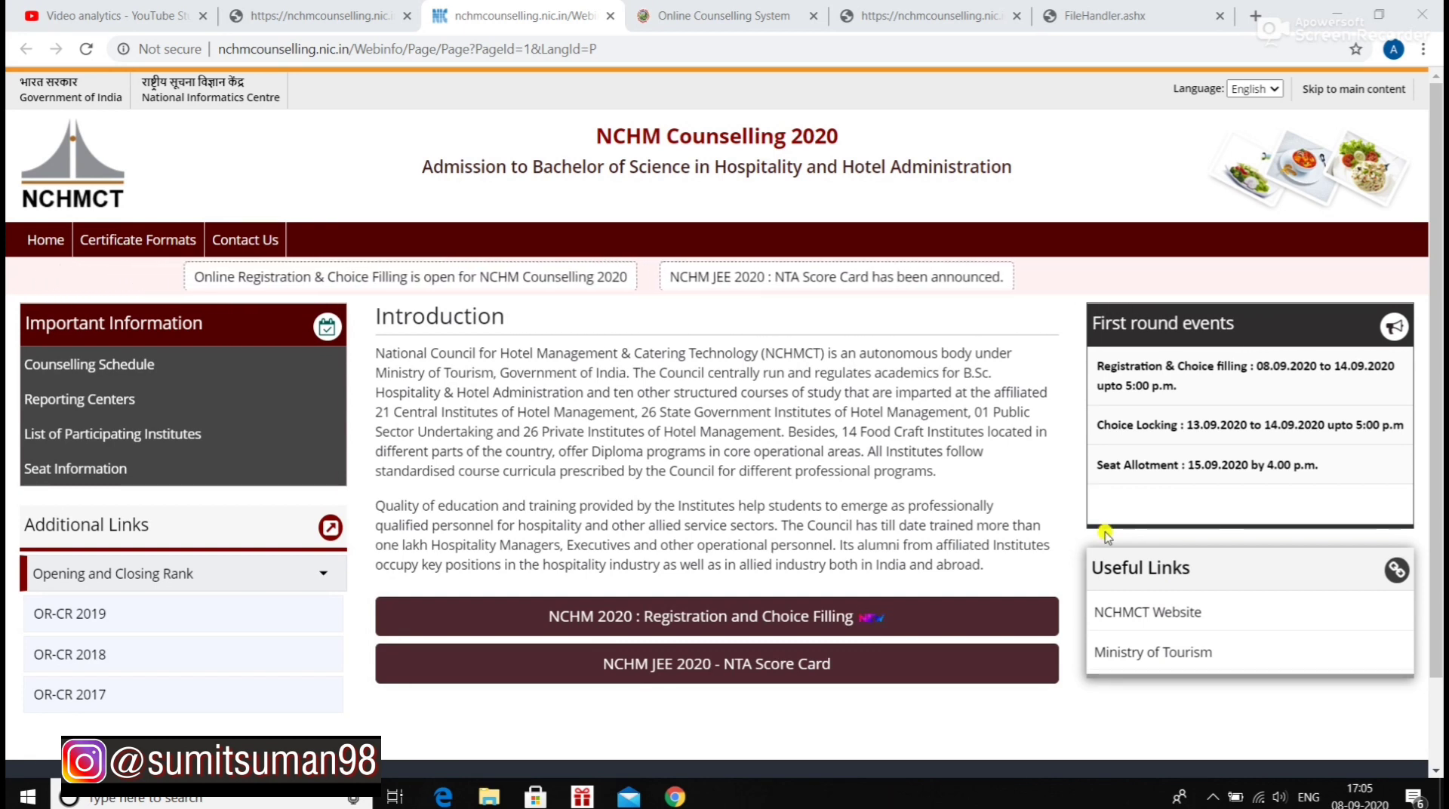
Open the NCHM 2020 Registration and Choice Filling portal from the counselling home page.
mouse_move(372, 580)
left_mouse_down()
mouse_move(895, 646)
mouse_move(1063, 641)
left_mouse_up()
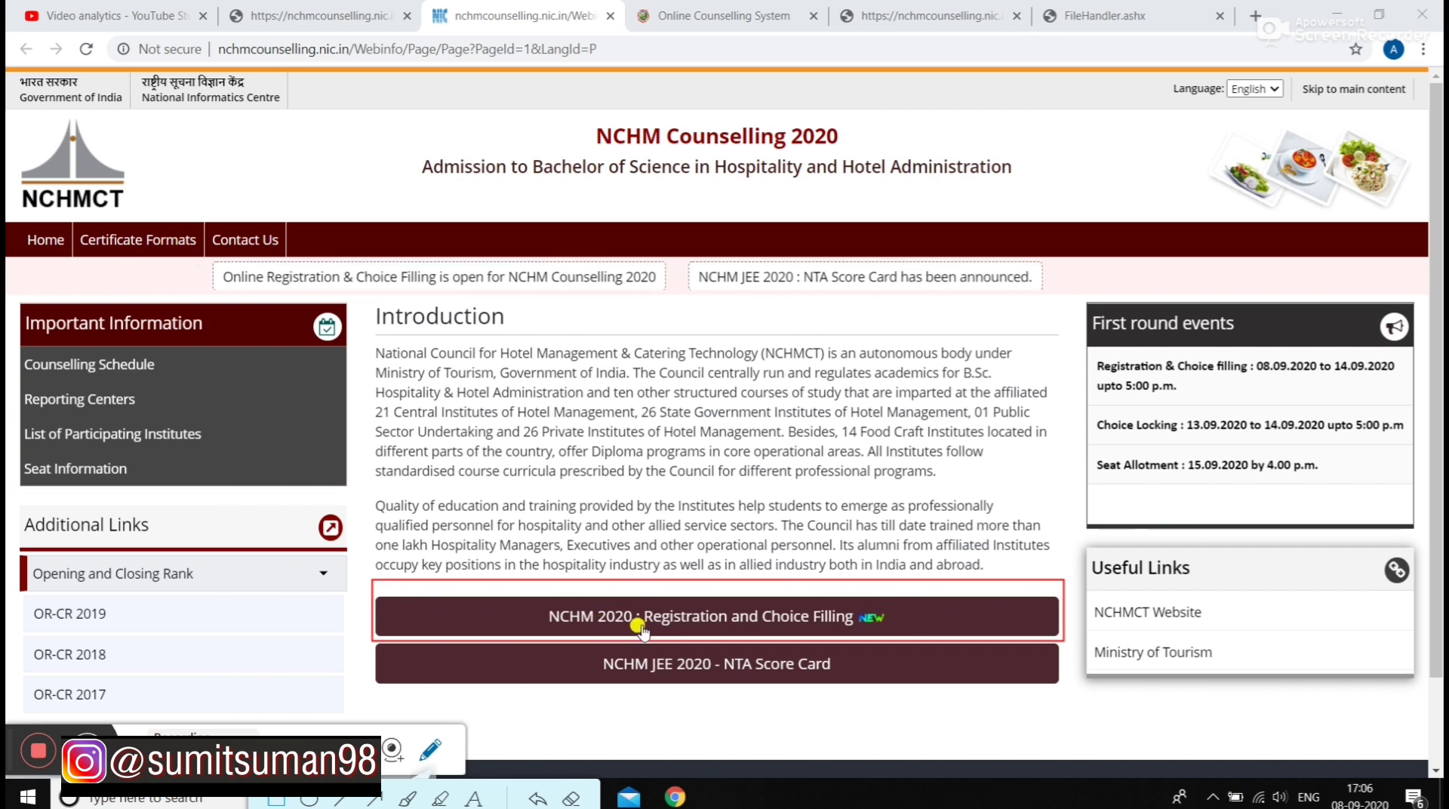
left_click(571, 798)
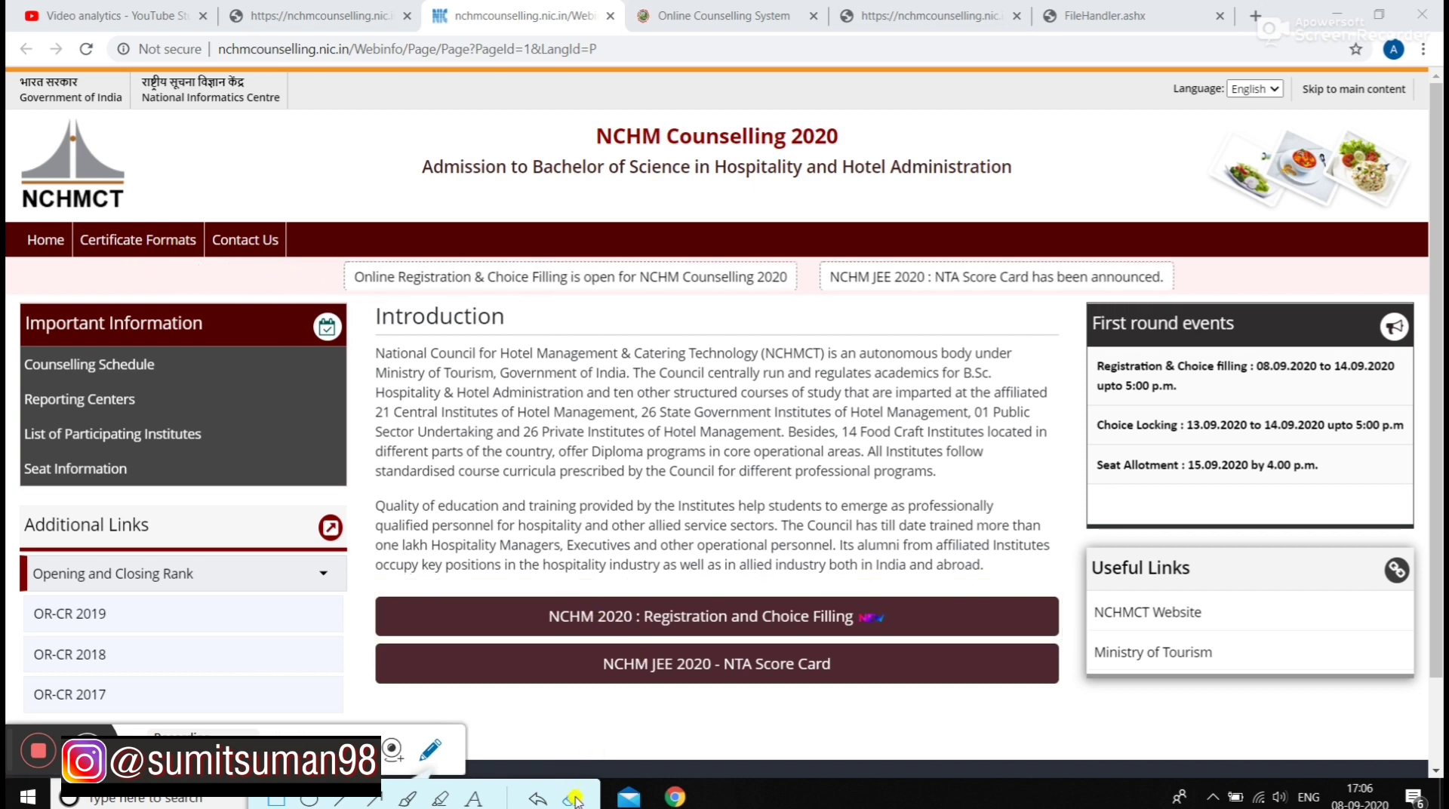
left_click(782, 617)
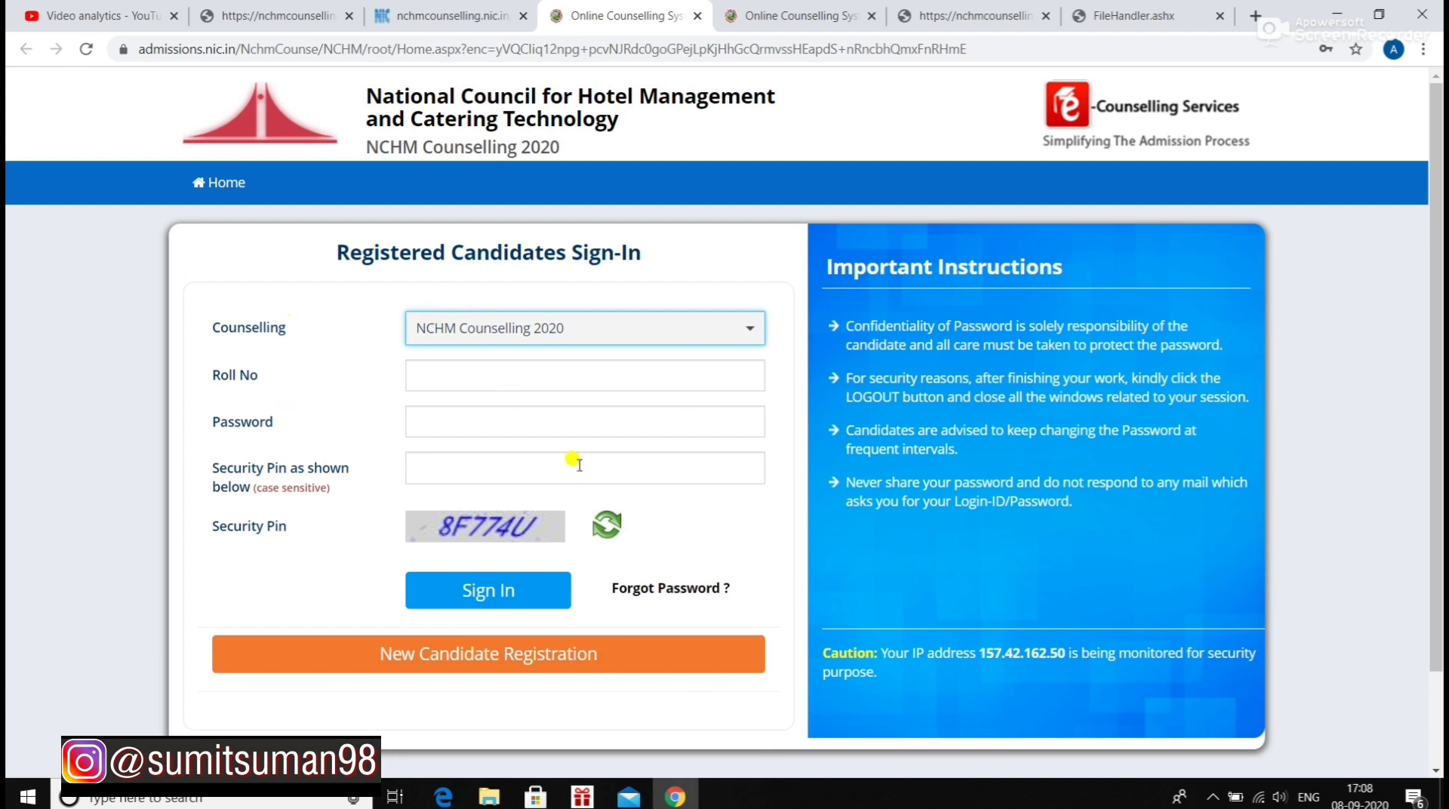
Start a new candidate registration and agree to the candidate's consent terms.
left_click(550, 662)
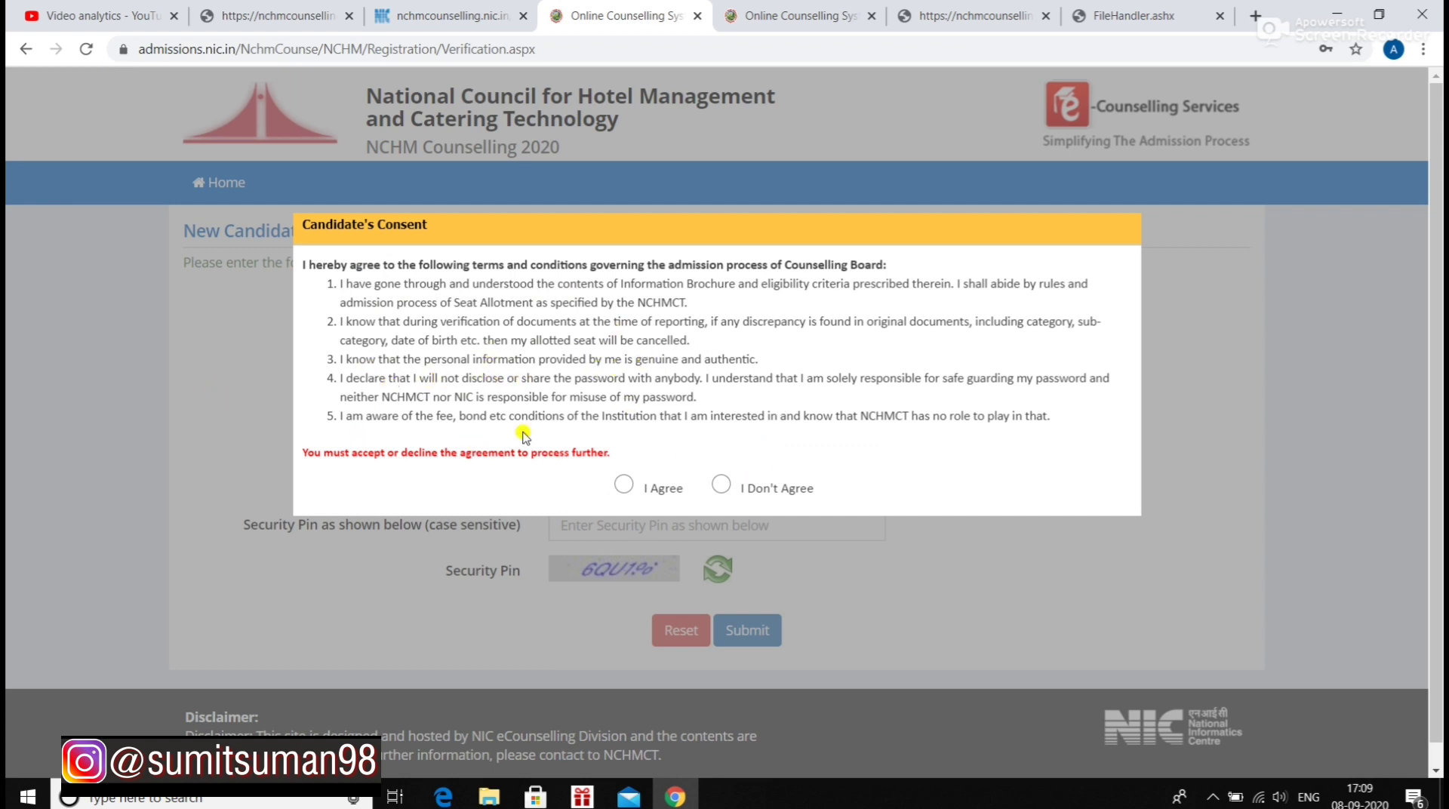
left_click(625, 483)
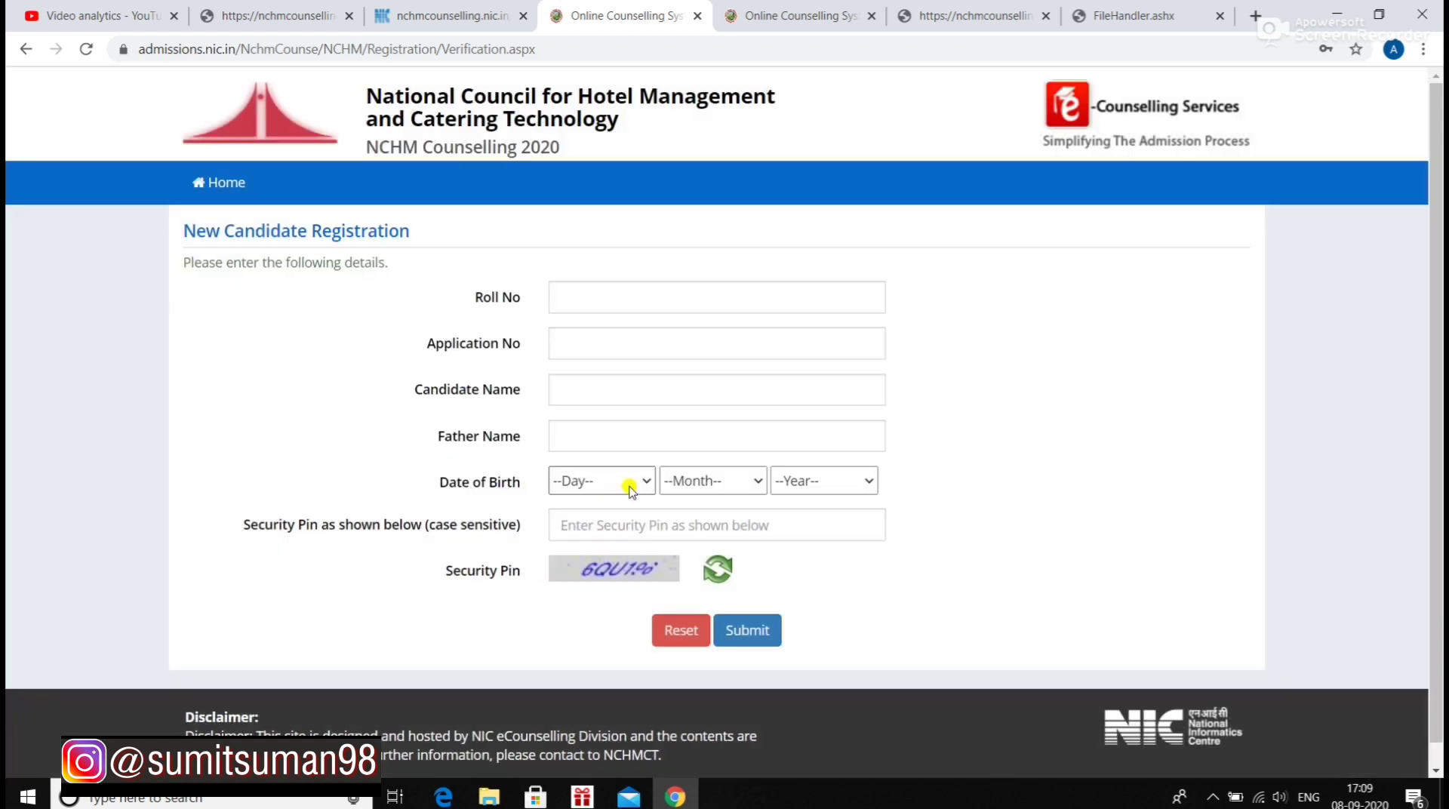
left_click(593, 295)
right_click(598, 295)
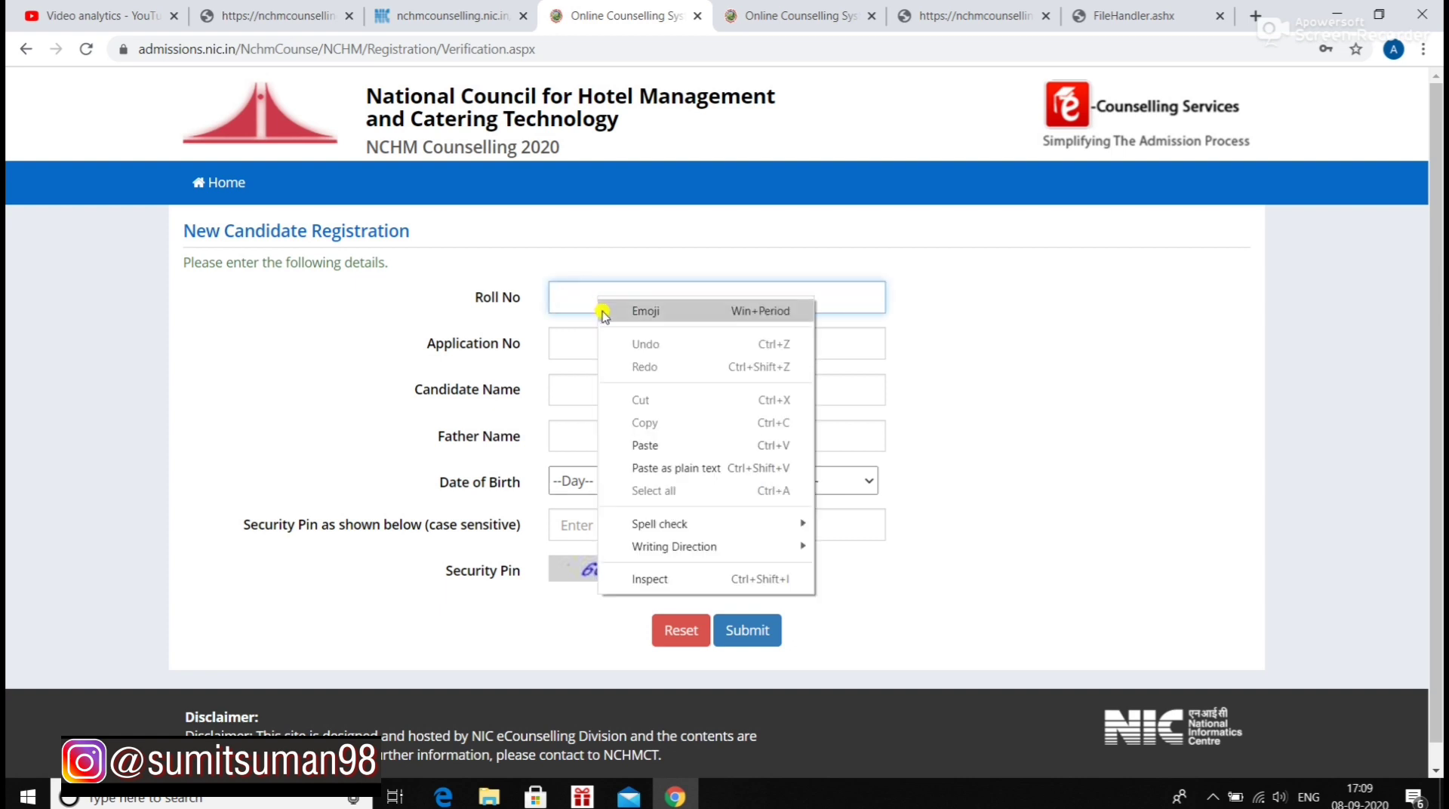
left_click(903, 376)
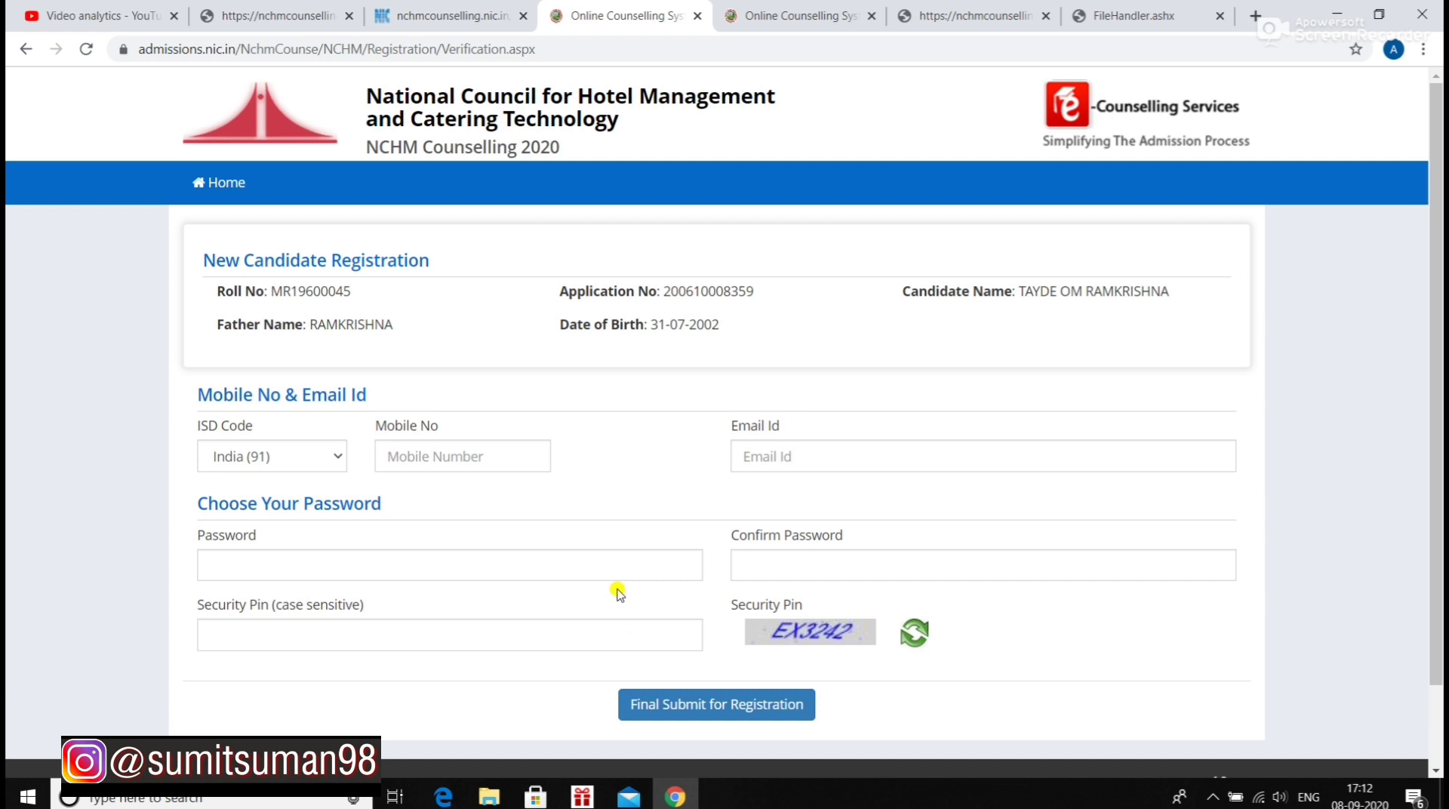
scroll(618, 592, "down", 2)
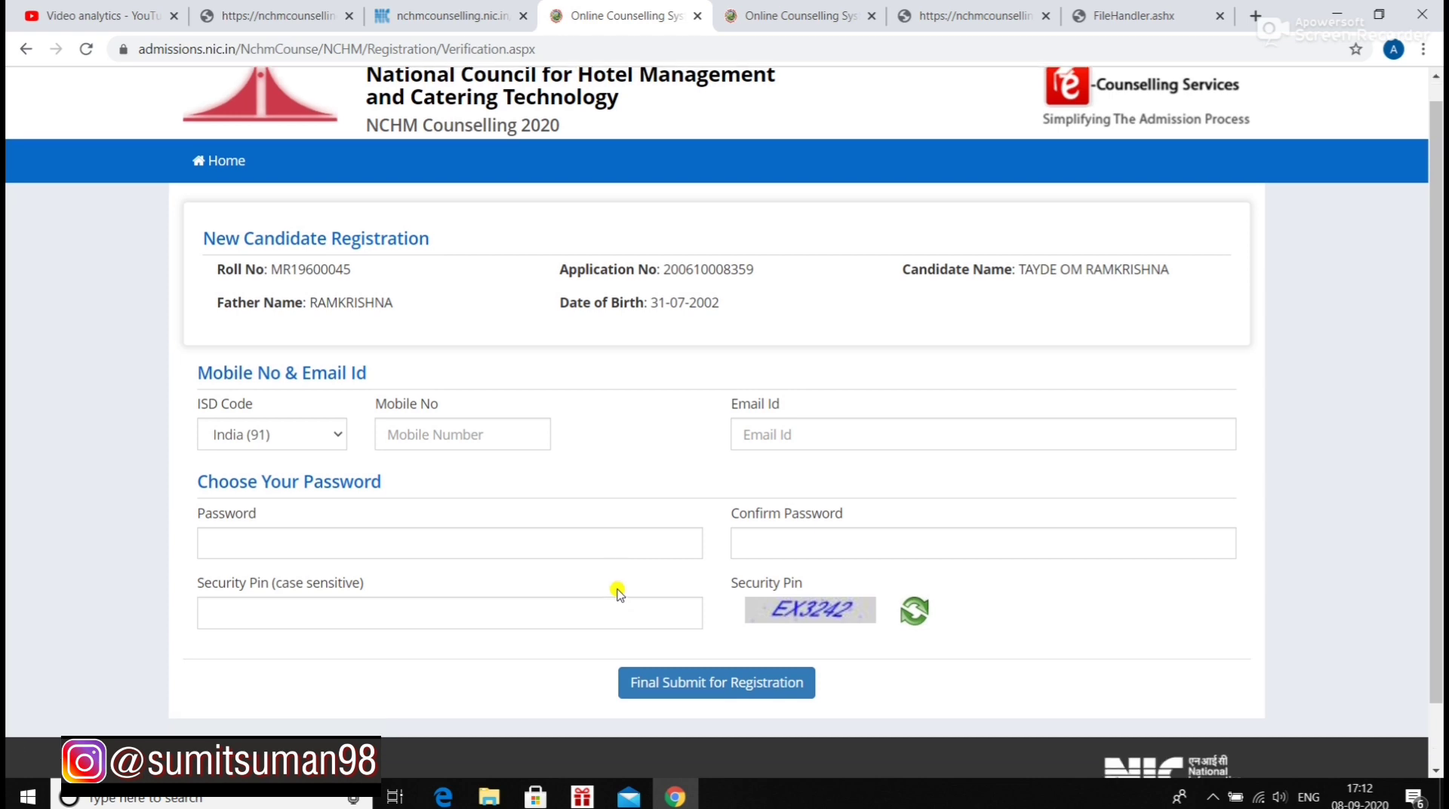
scroll(618, 592, "up", 2)
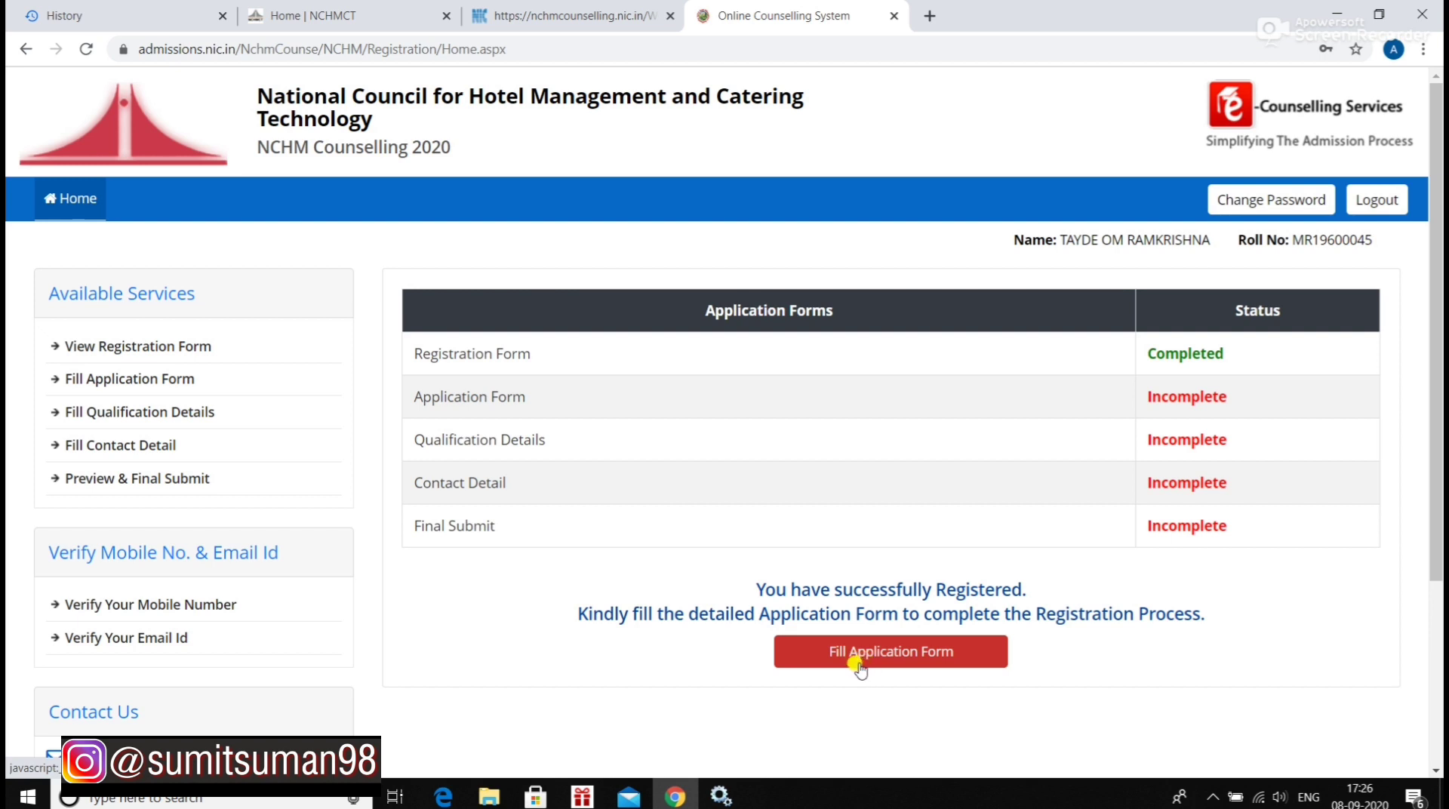
Open the application form and set the candidate's category to General-EWS.
left_click(889, 663)
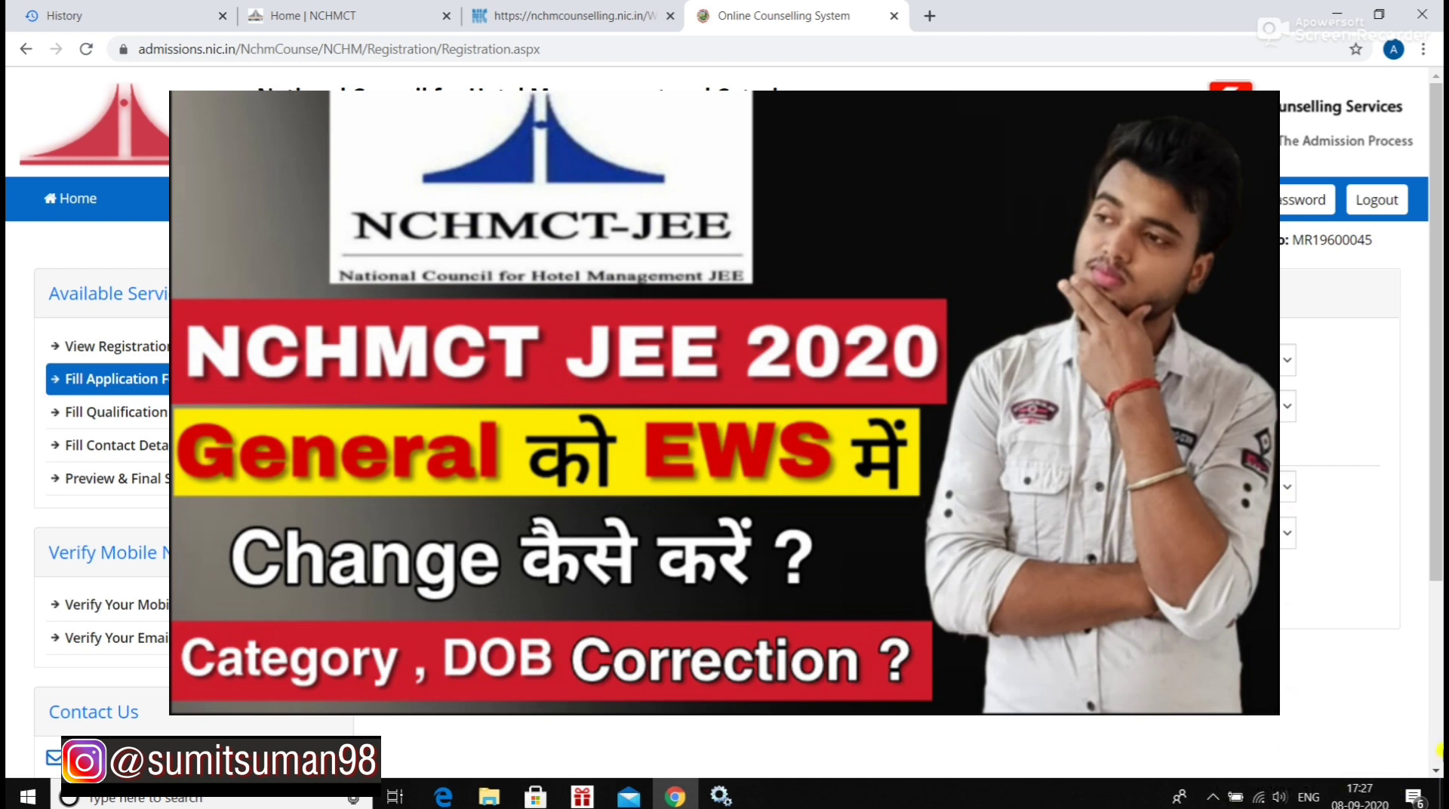
mouse_move(420, 751)
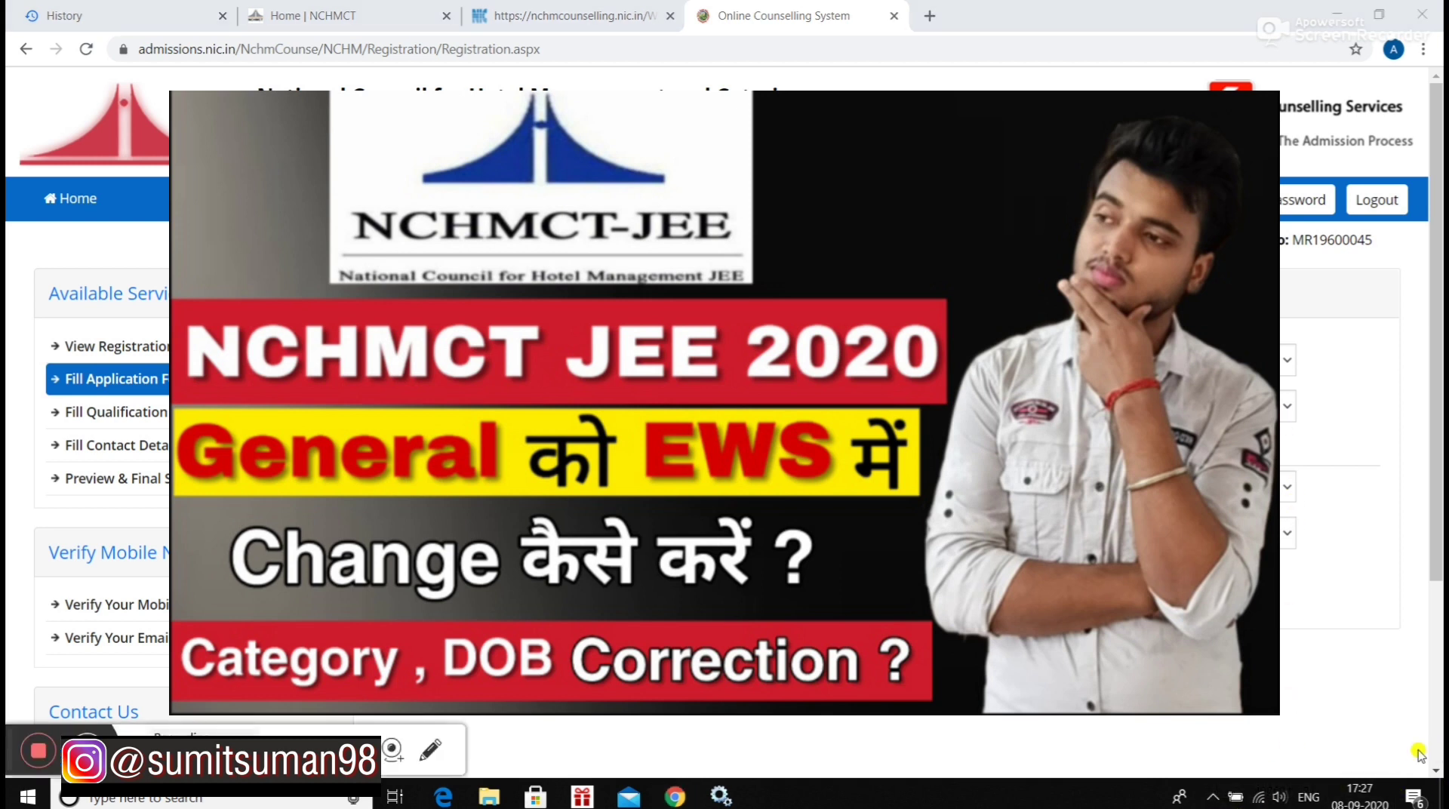
left_click(430, 751)
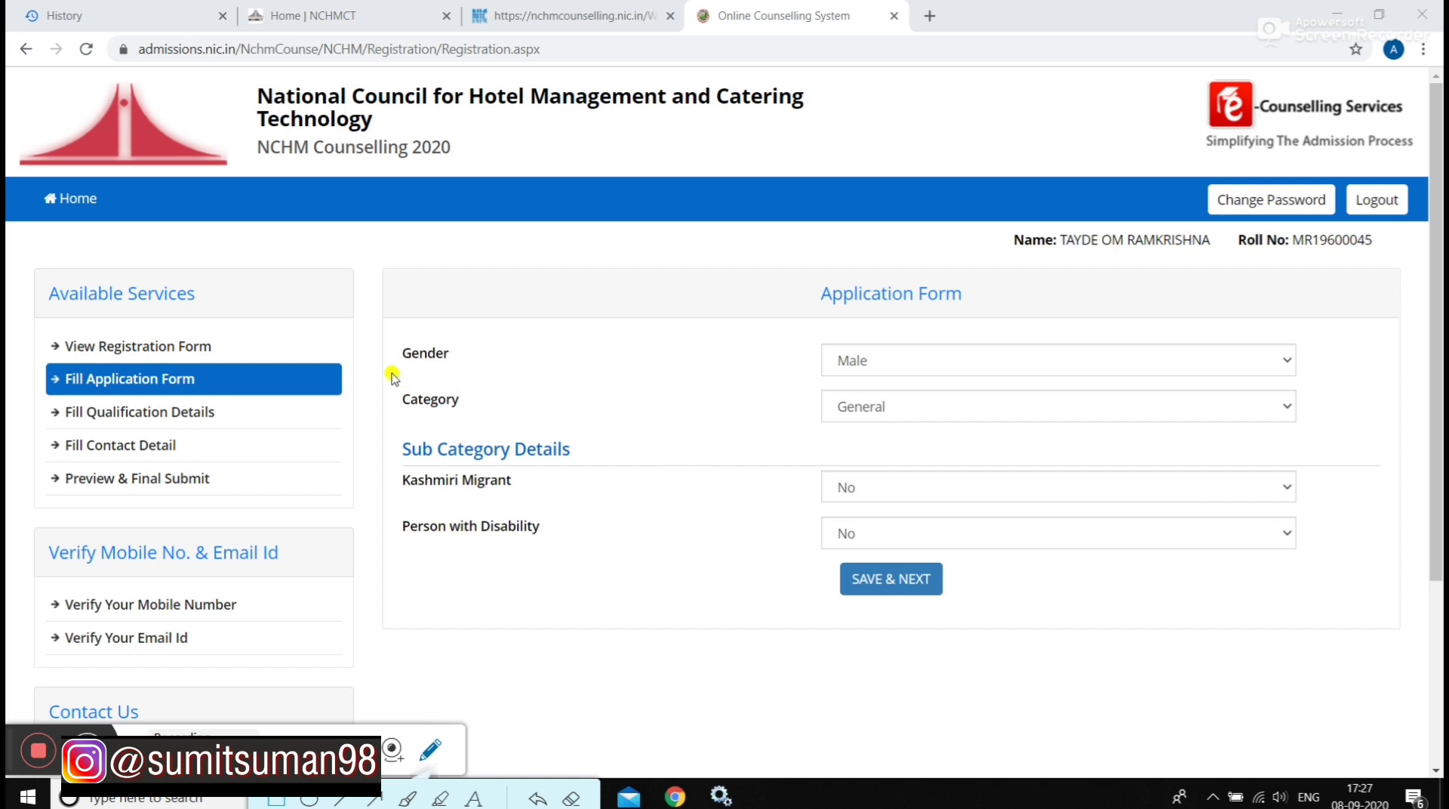
mouse_move(391, 375)
left_mouse_down()
mouse_move(422, 412)
mouse_move(496, 425)
mouse_move(1340, 435)
left_mouse_up()
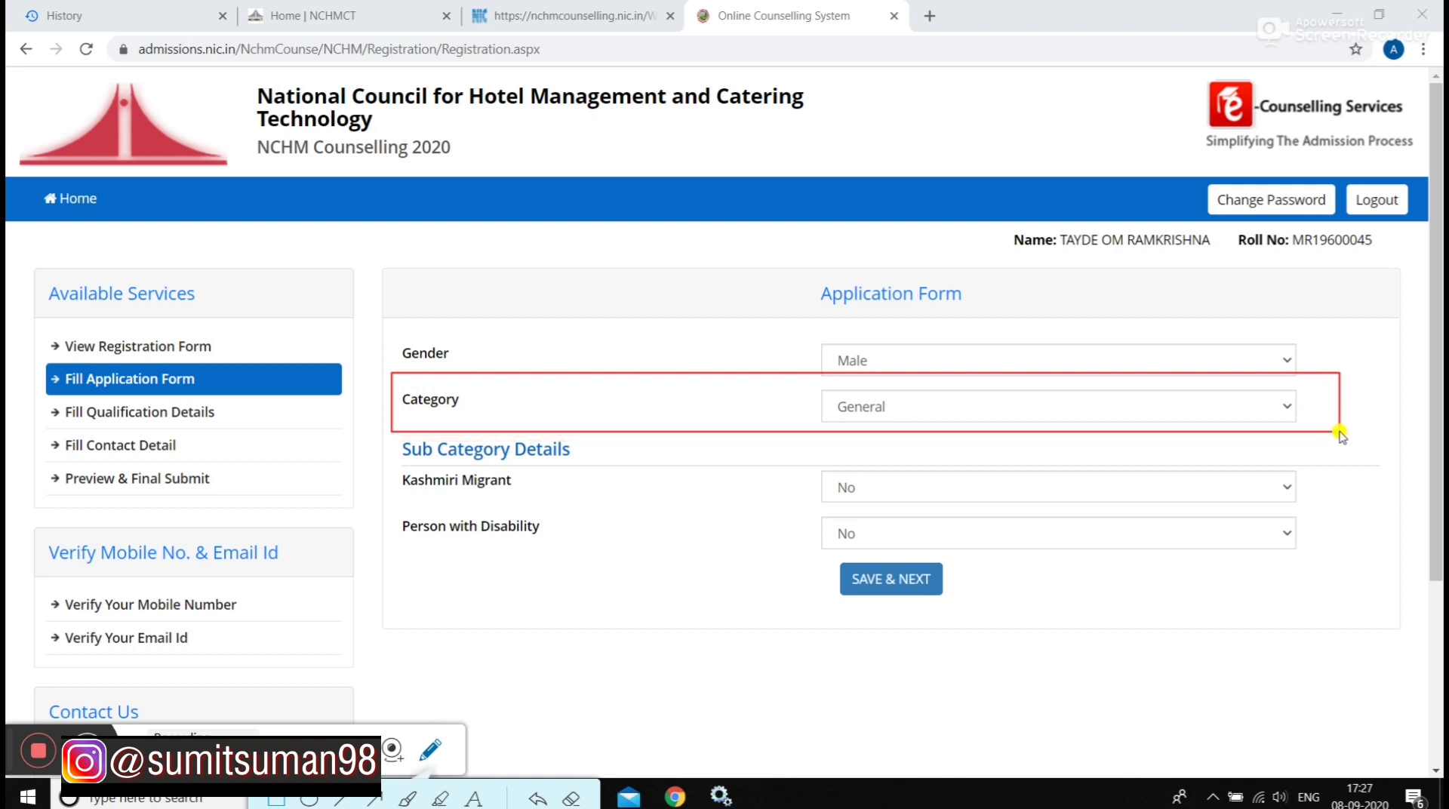
left_click(274, 802)
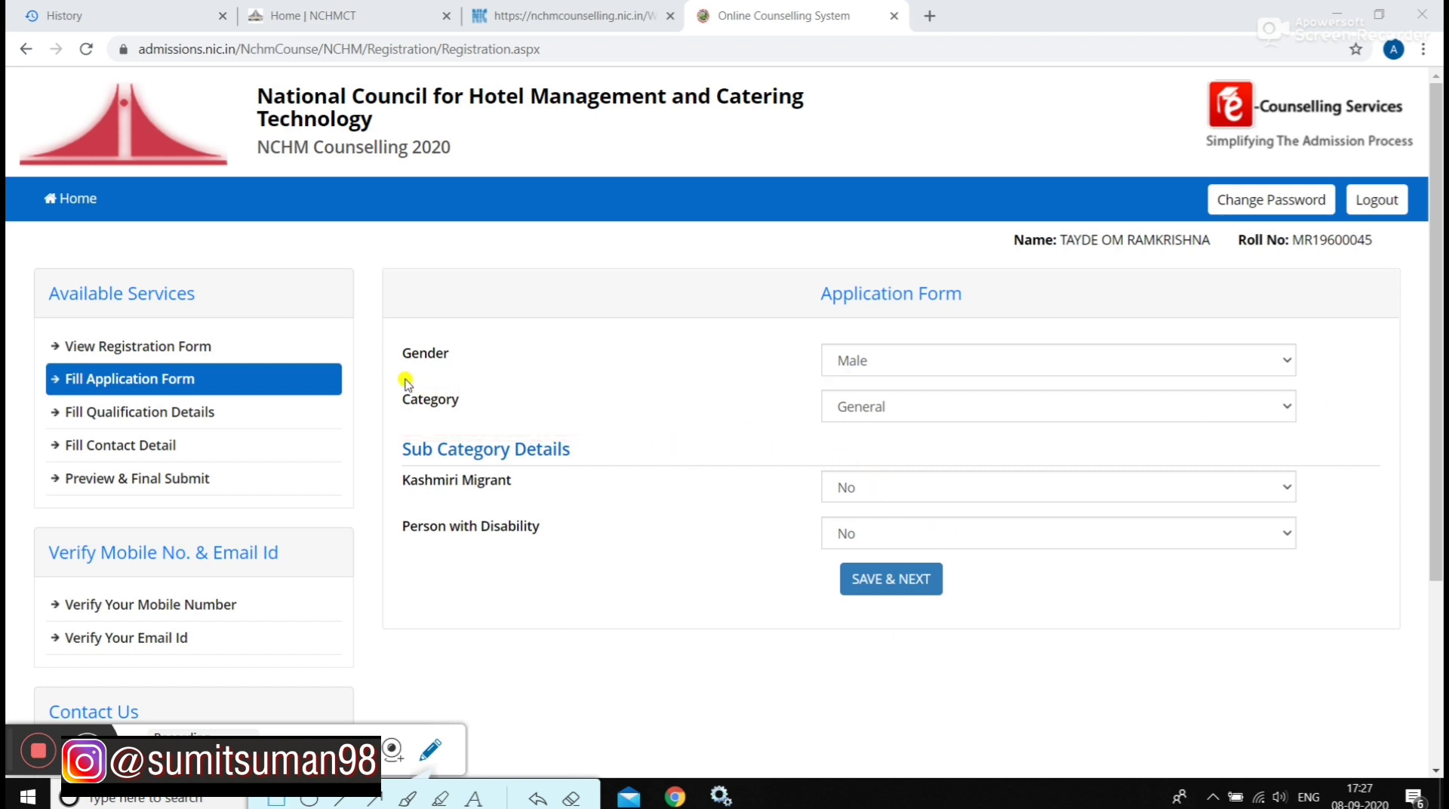
mouse_move(391, 372)
left_mouse_down()
mouse_move(430, 414)
mouse_move(1260, 446)
mouse_move(1340, 434)
left_mouse_up()
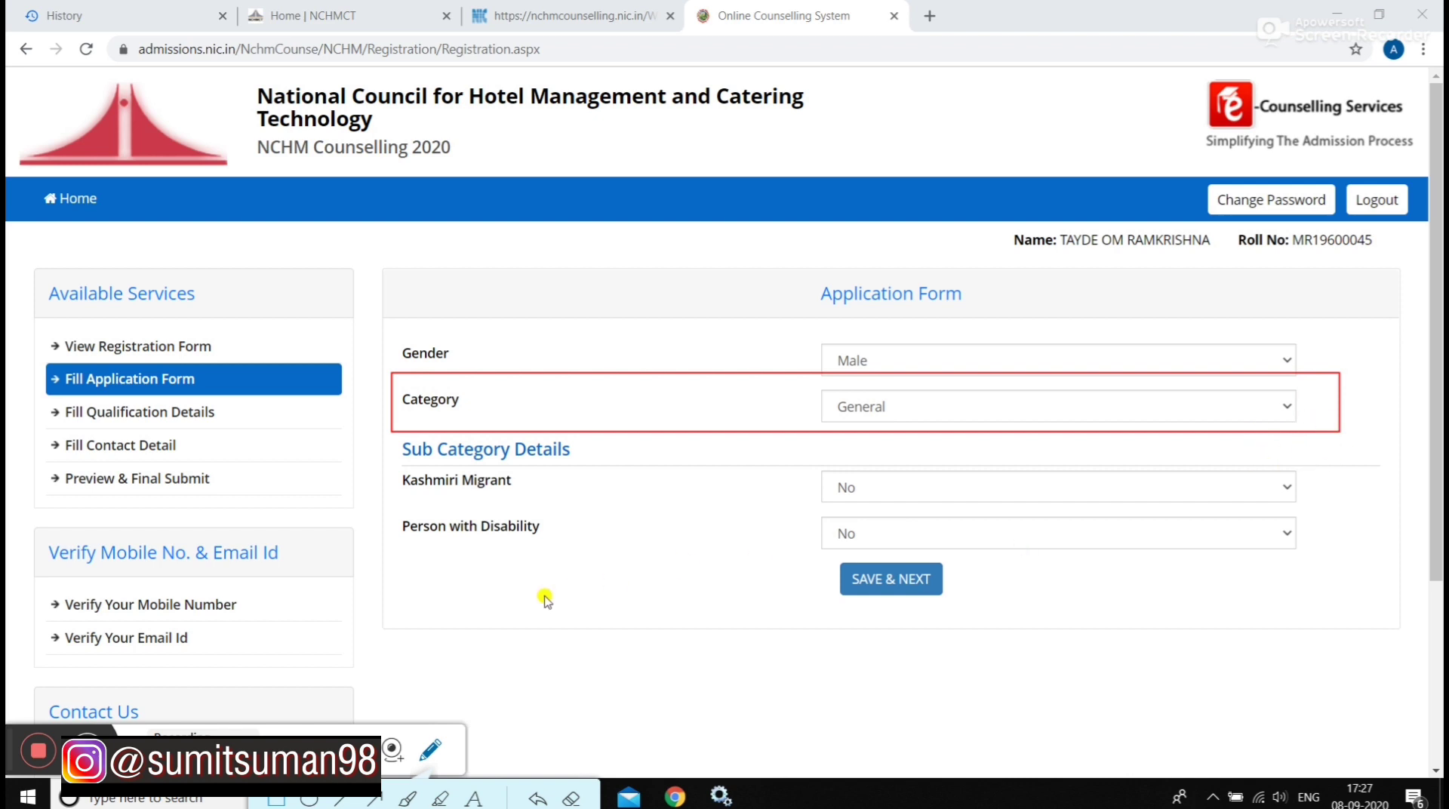
left_click(431, 750)
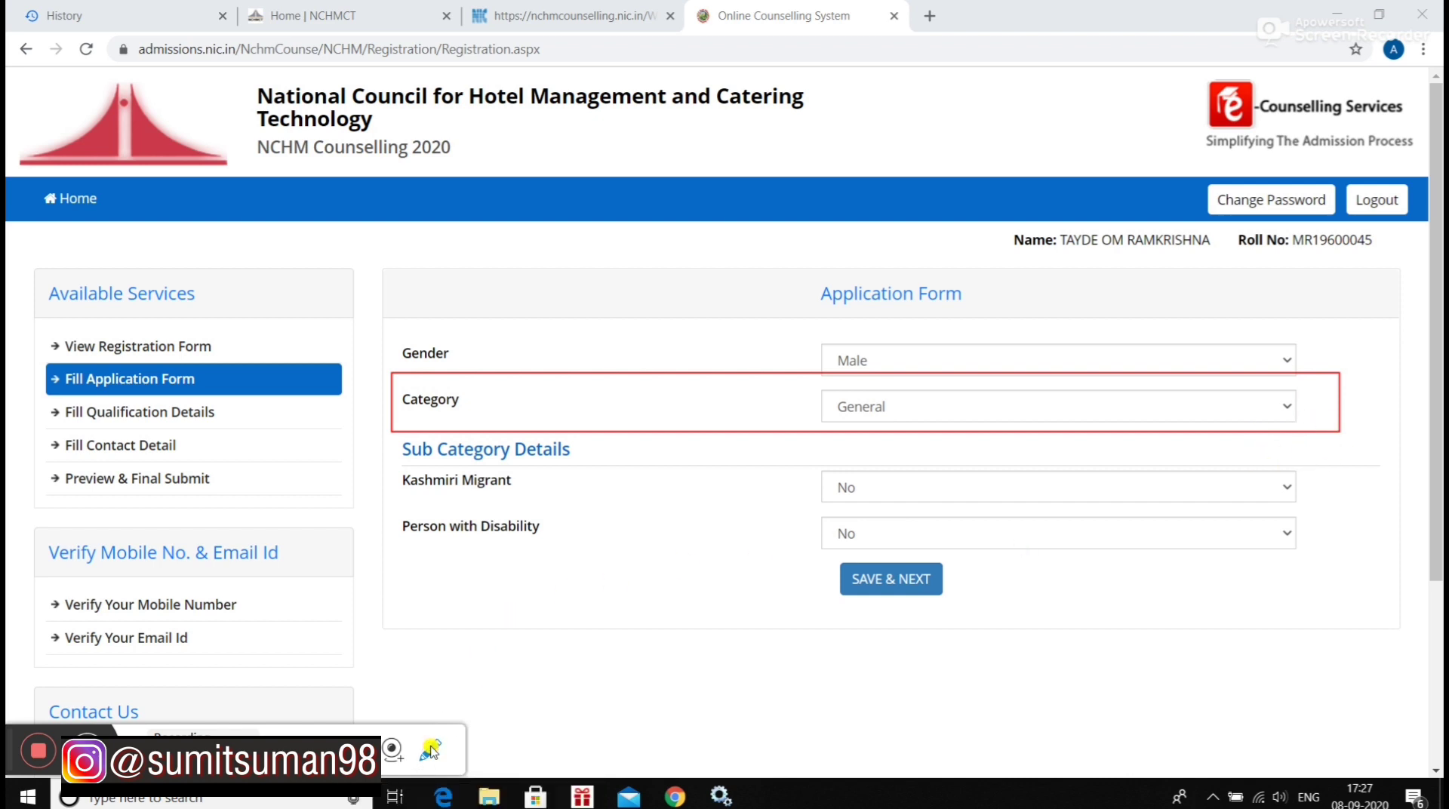
left_click(1282, 408)
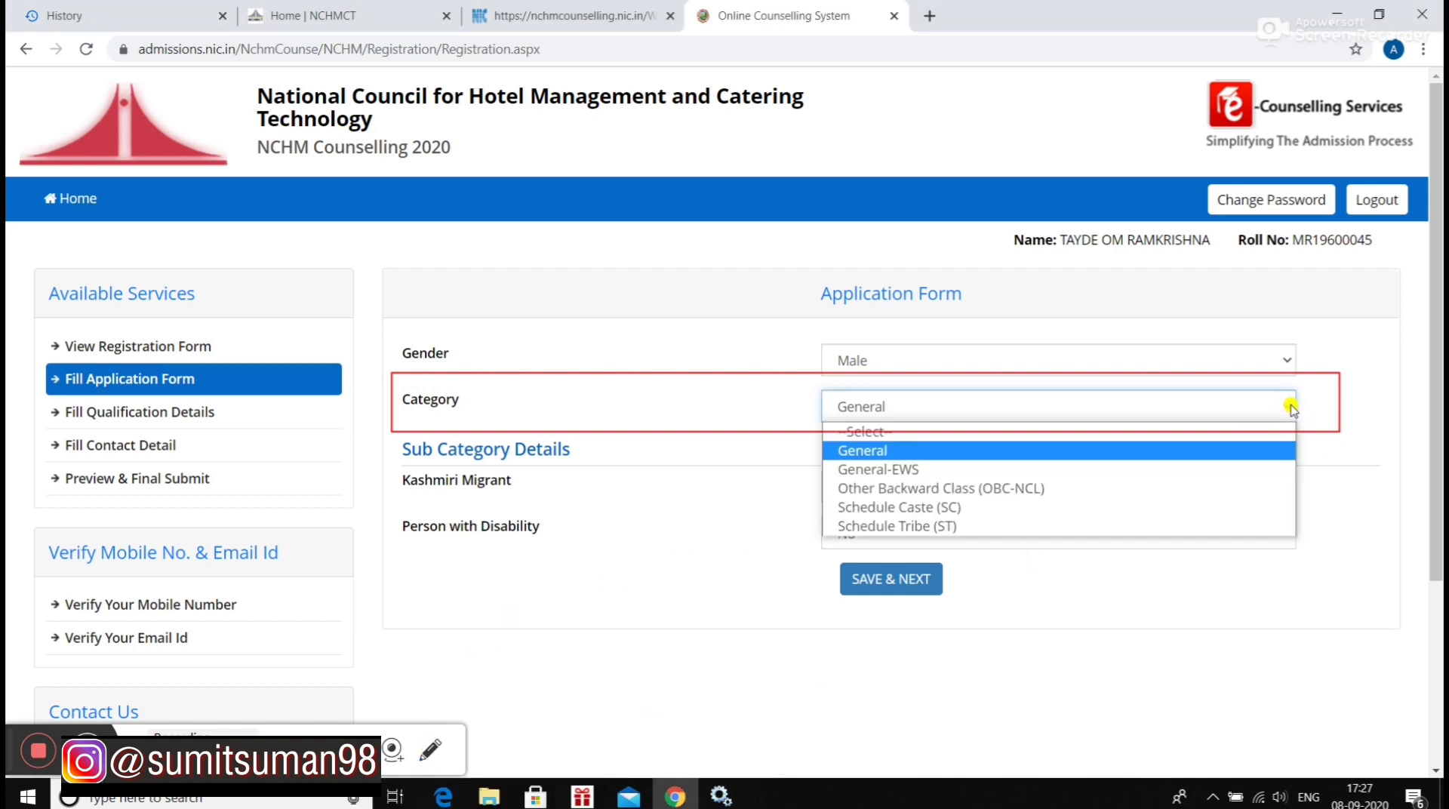
left_click(1073, 471)
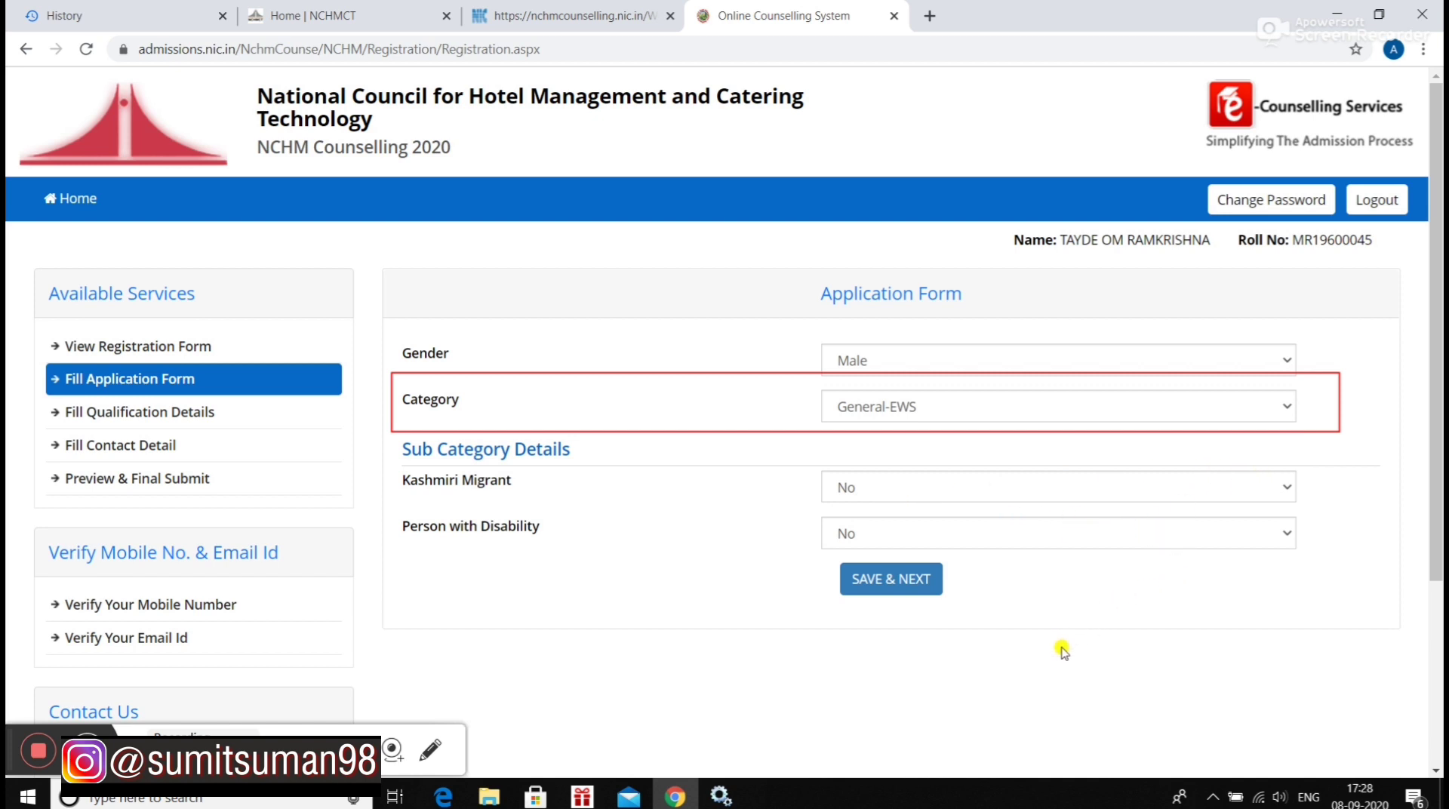
Save the application form, confirm the save and continue to the qualification details.
left_click(433, 748)
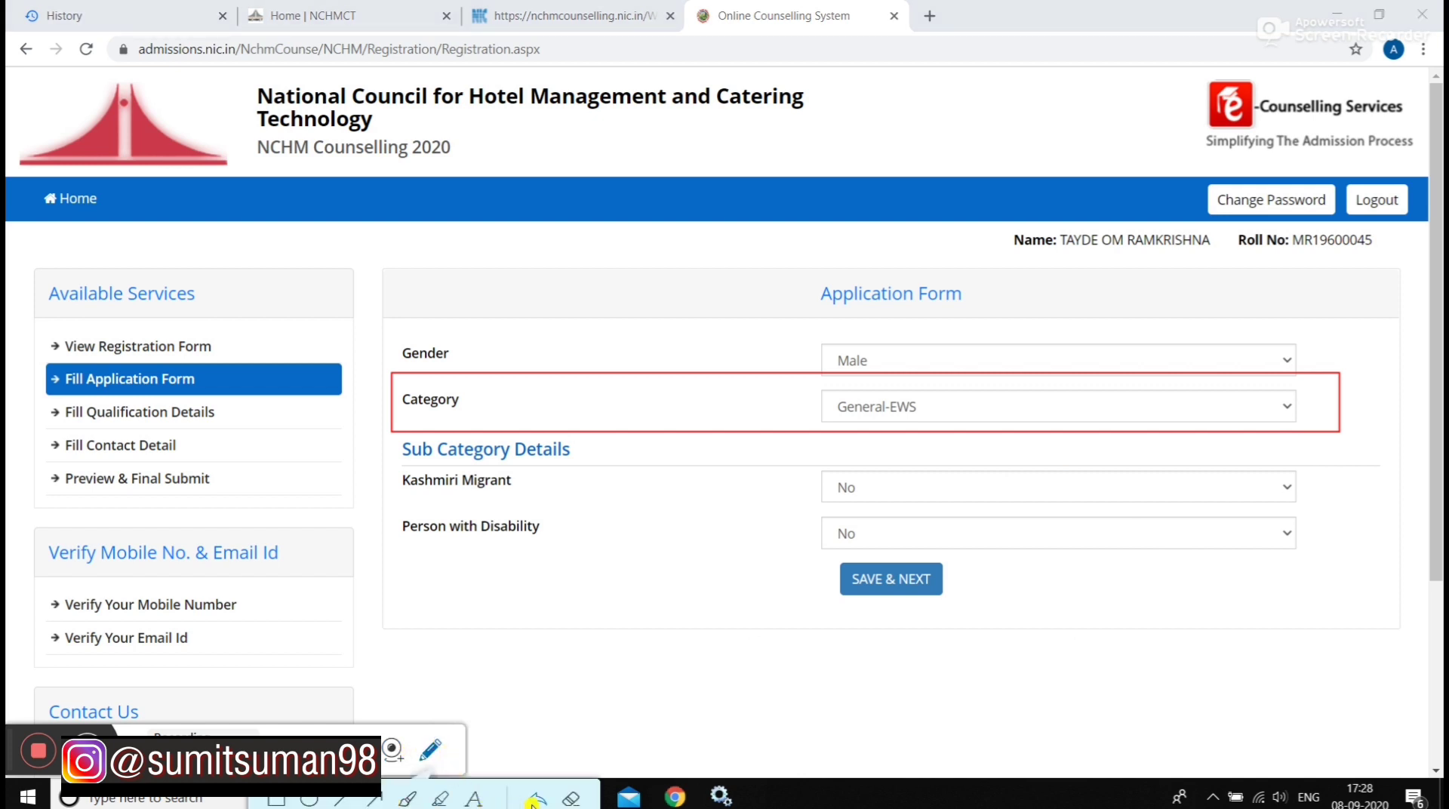
left_click(574, 799)
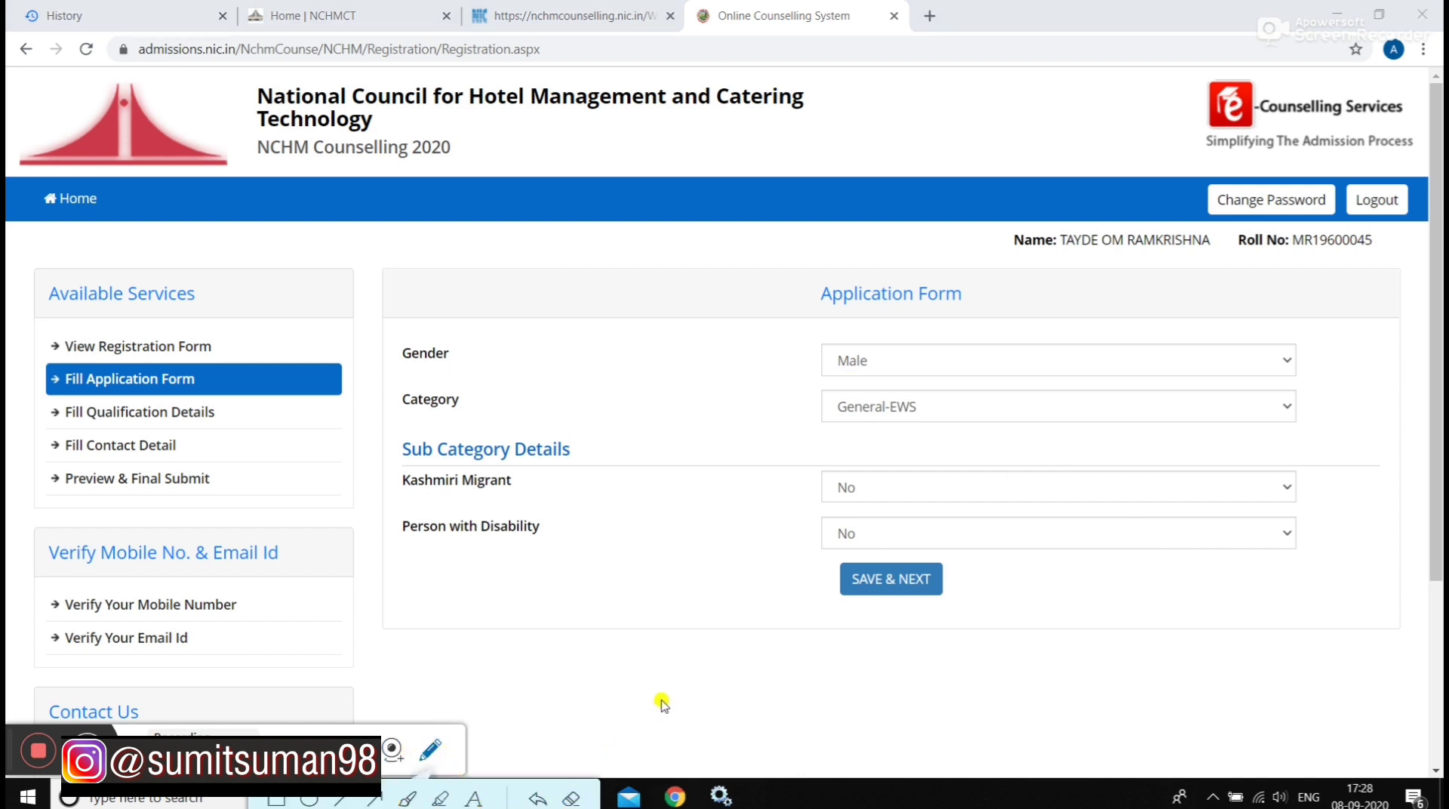
left_click(432, 747)
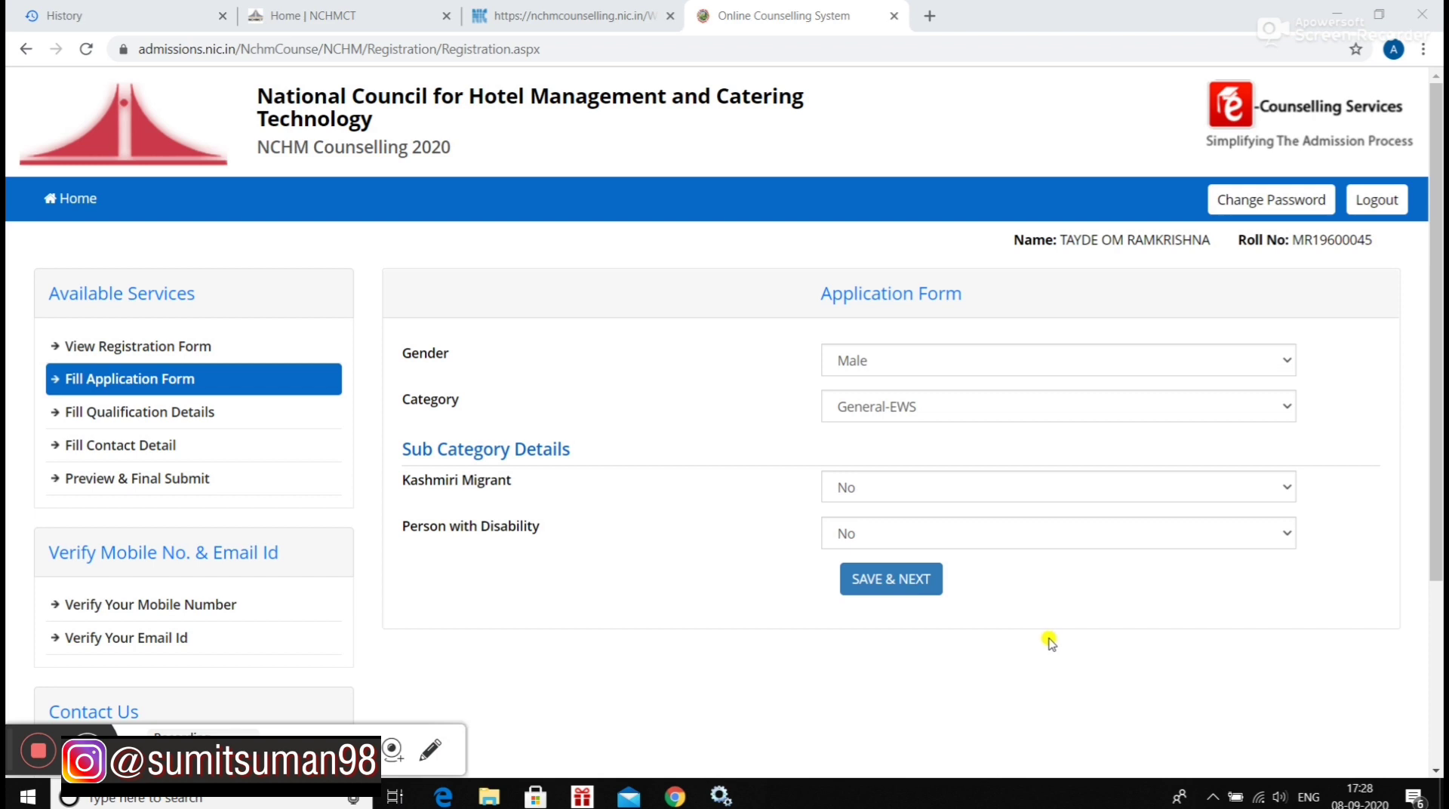
left_click(905, 581)
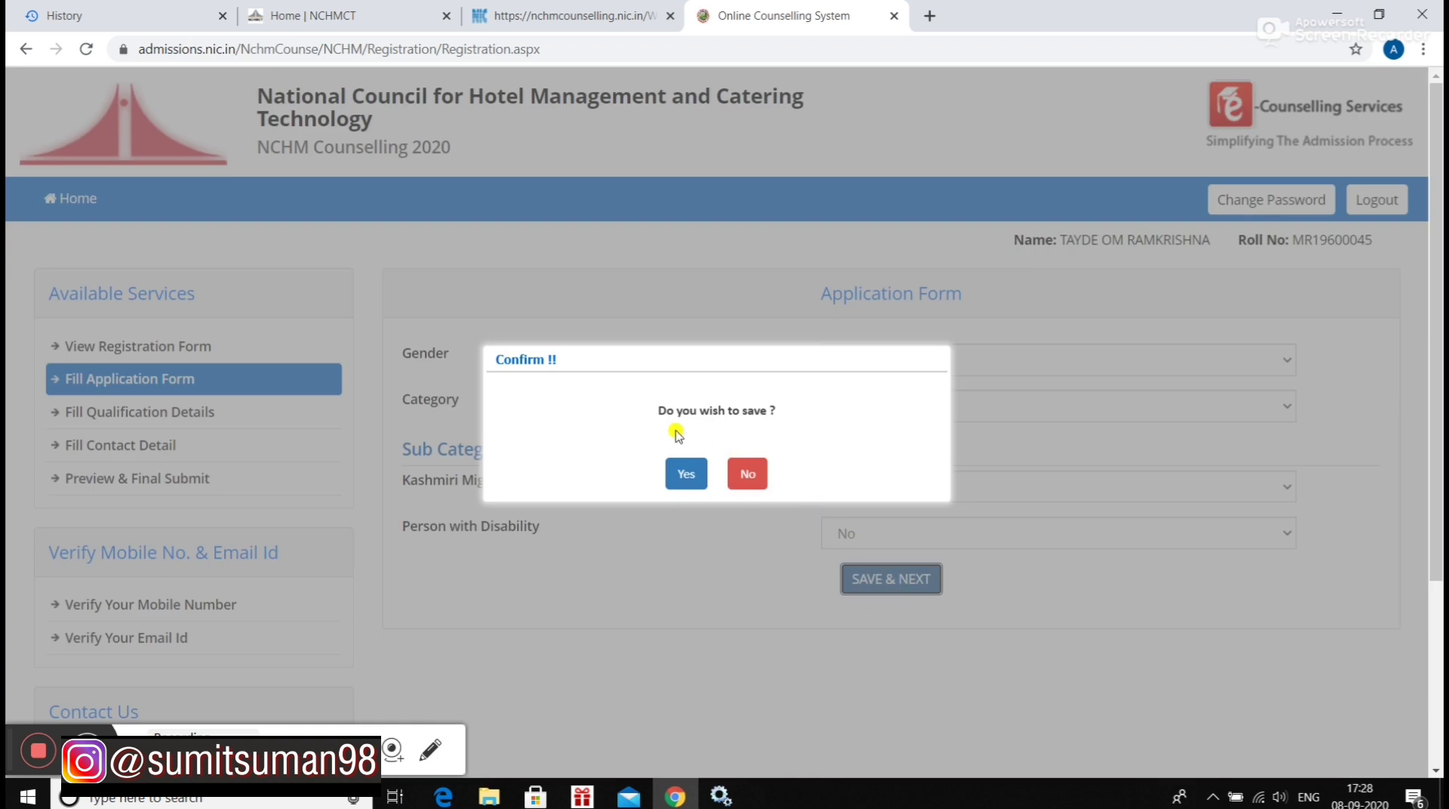
left_click(678, 474)
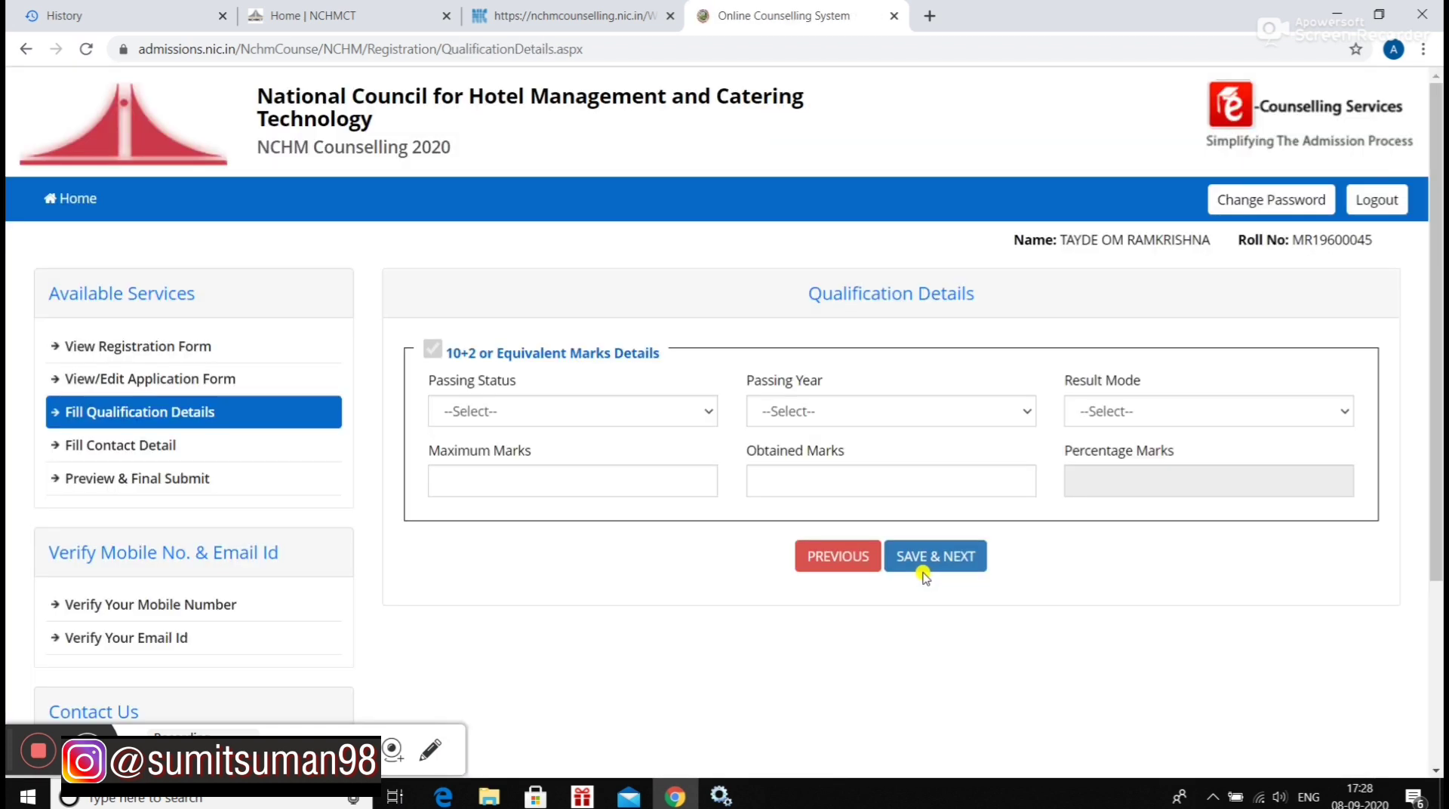
Set the 10+2 passing status to Passed, the passing year to 2020 and the result mode to Percentage.
left_click(430, 750)
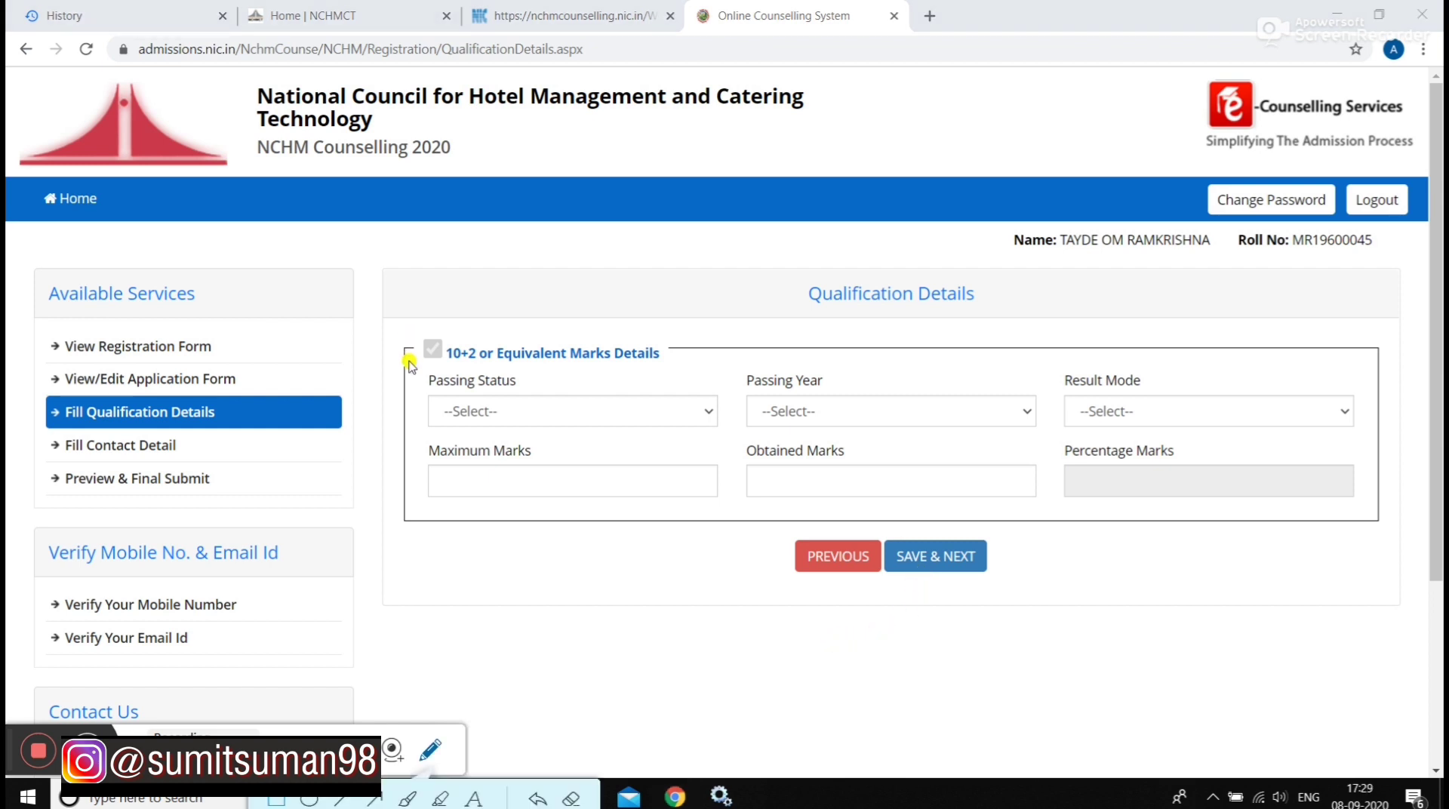
mouse_move(409, 332)
left_mouse_down()
mouse_move(464, 447)
mouse_move(556, 519)
mouse_move(861, 589)
mouse_move(1077, 600)
mouse_move(1389, 586)
left_mouse_up()
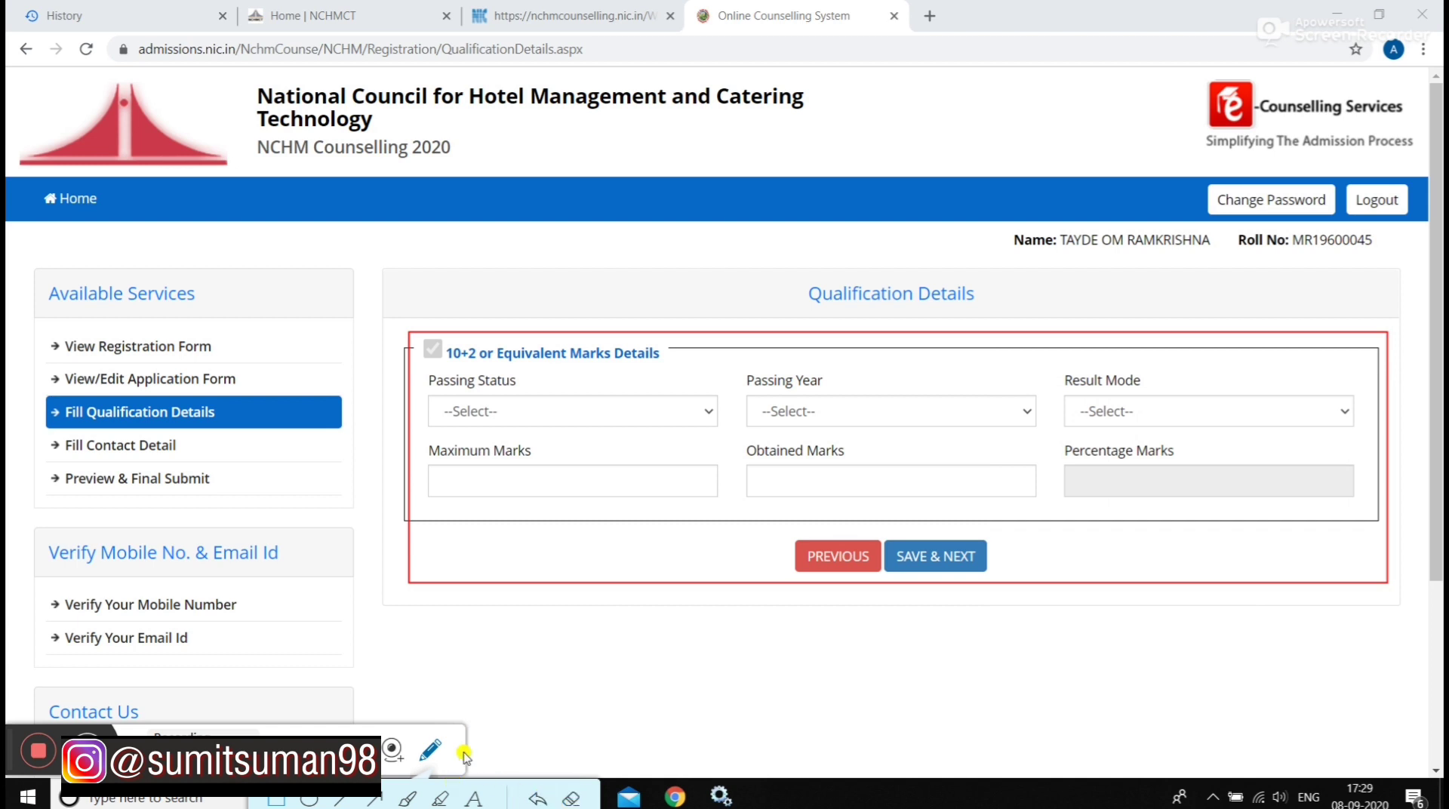
left_click(693, 411)
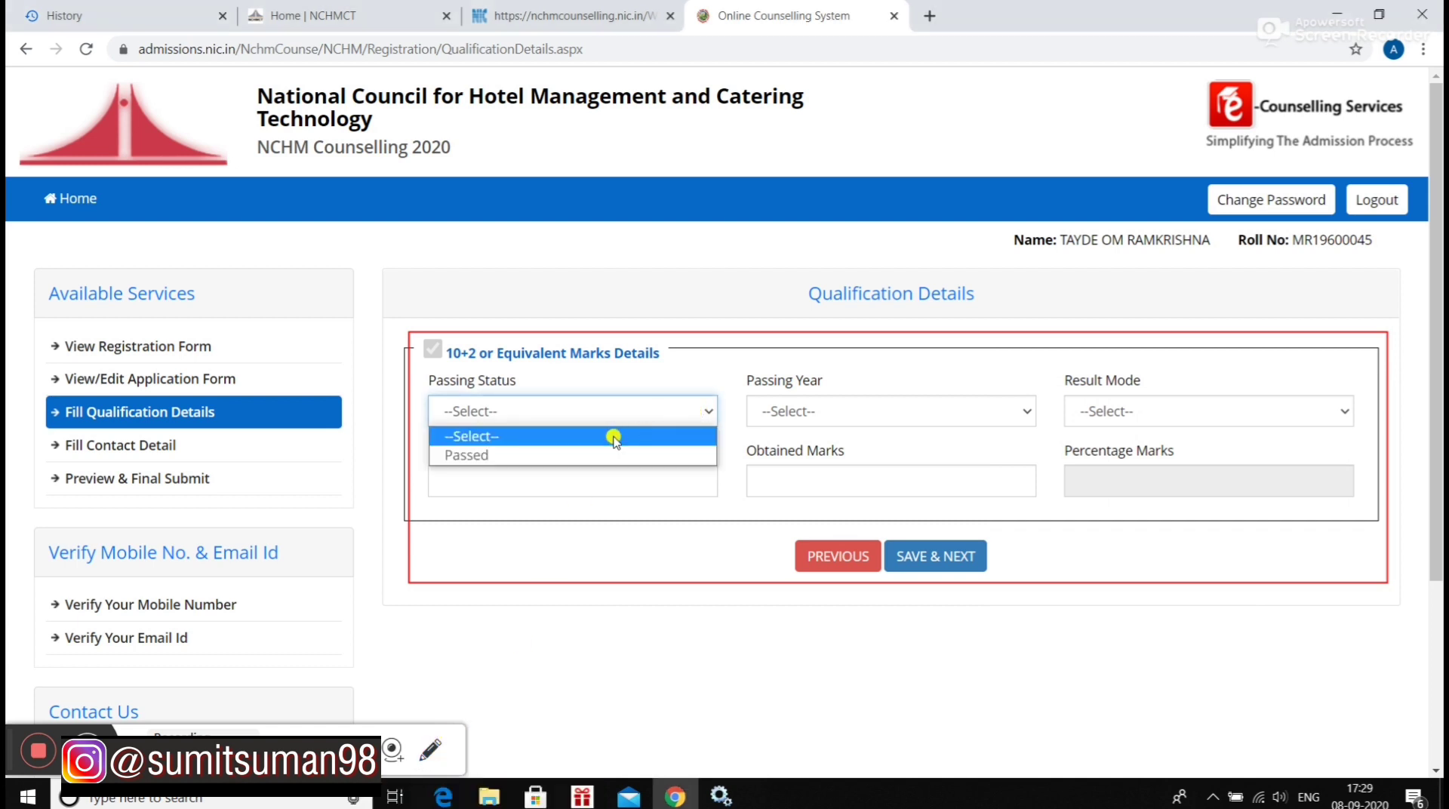
left_click(602, 454)
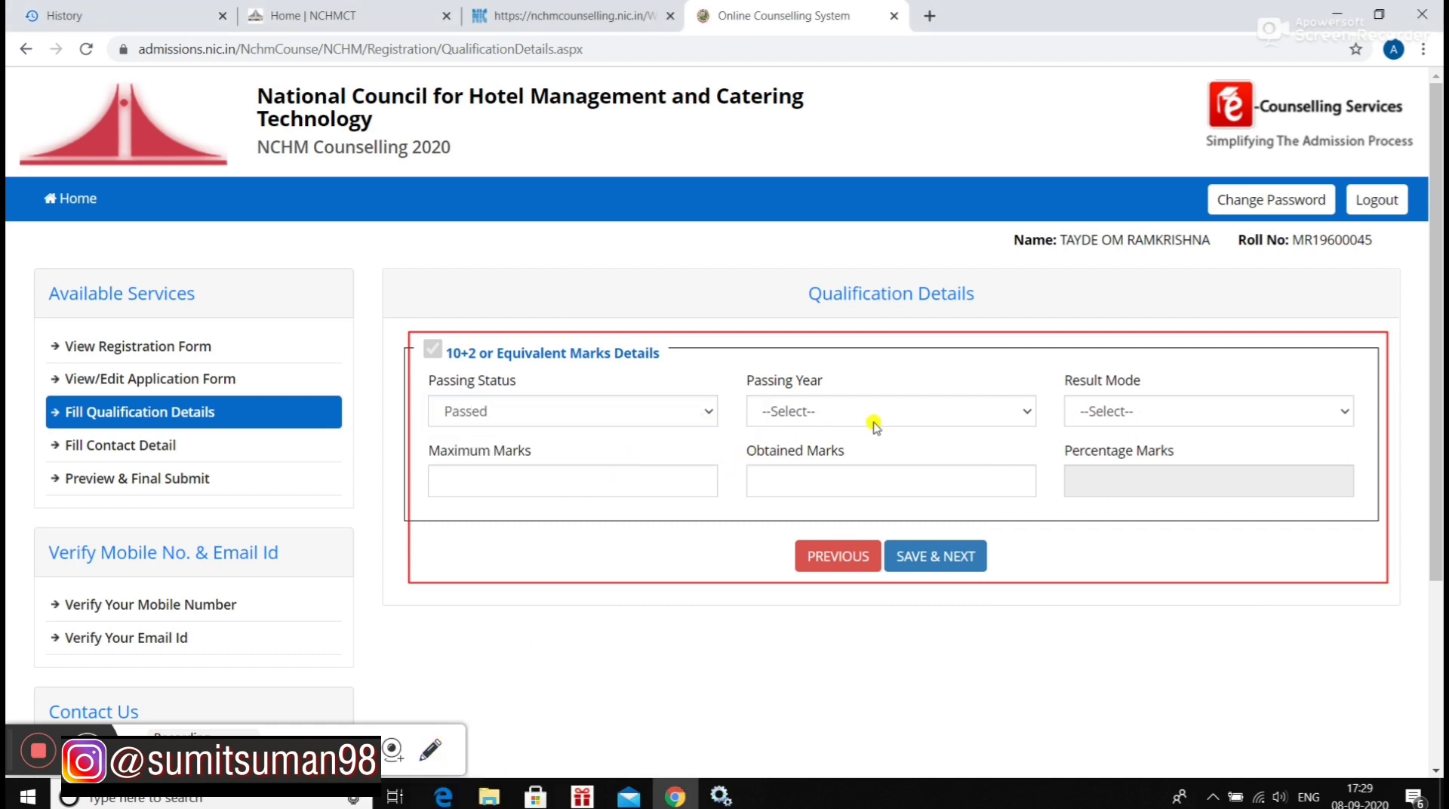
left_click(1019, 412)
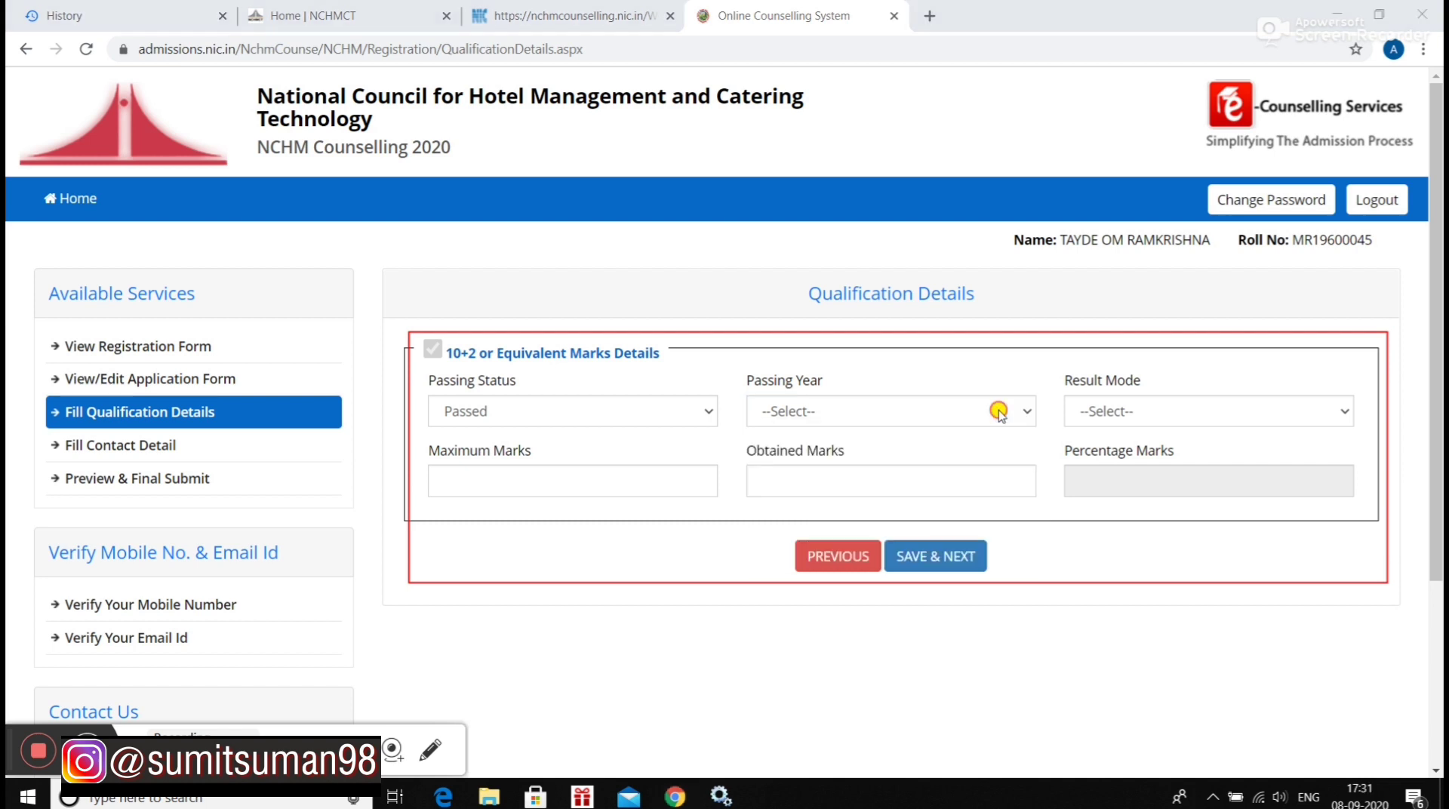
left_click(996, 411)
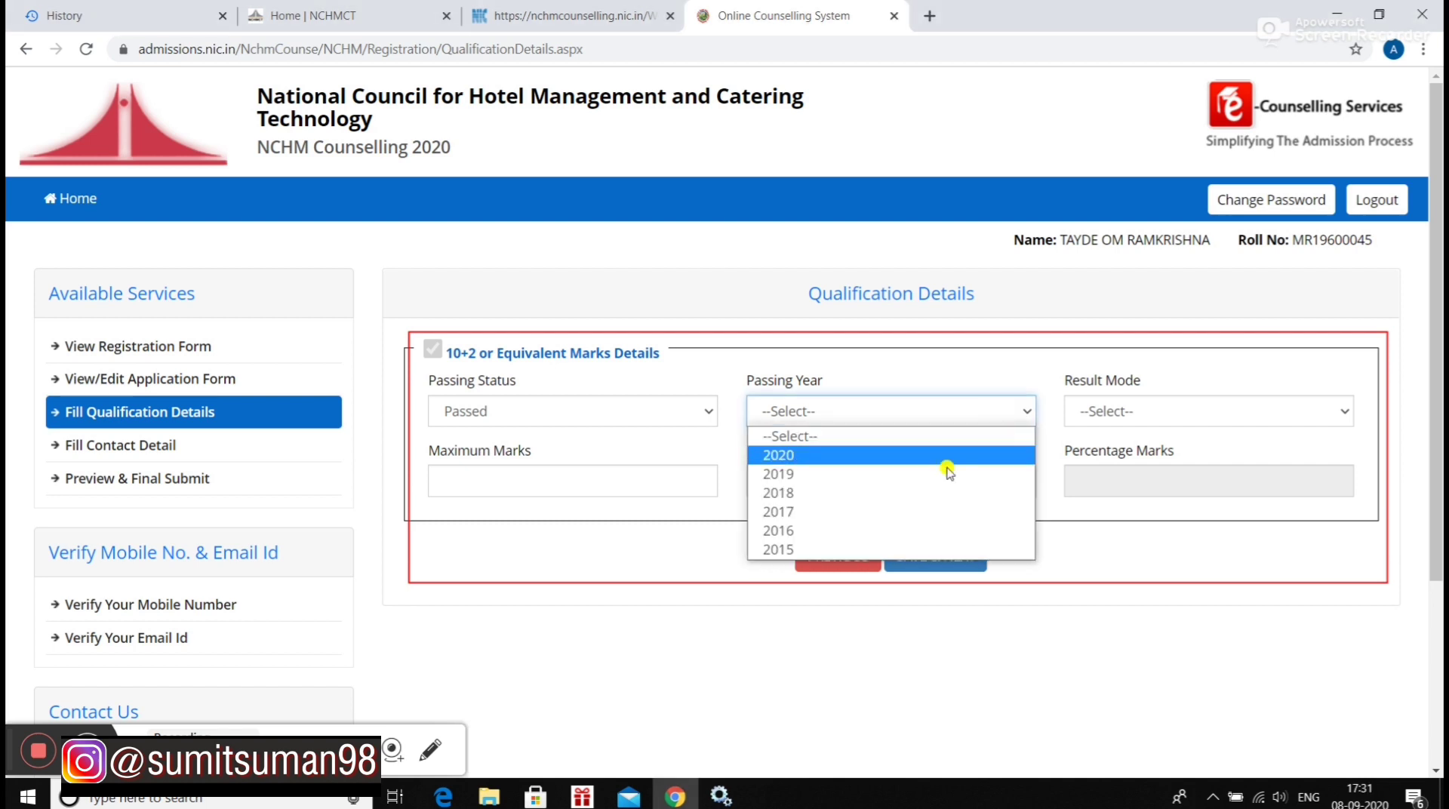
left_click(888, 458)
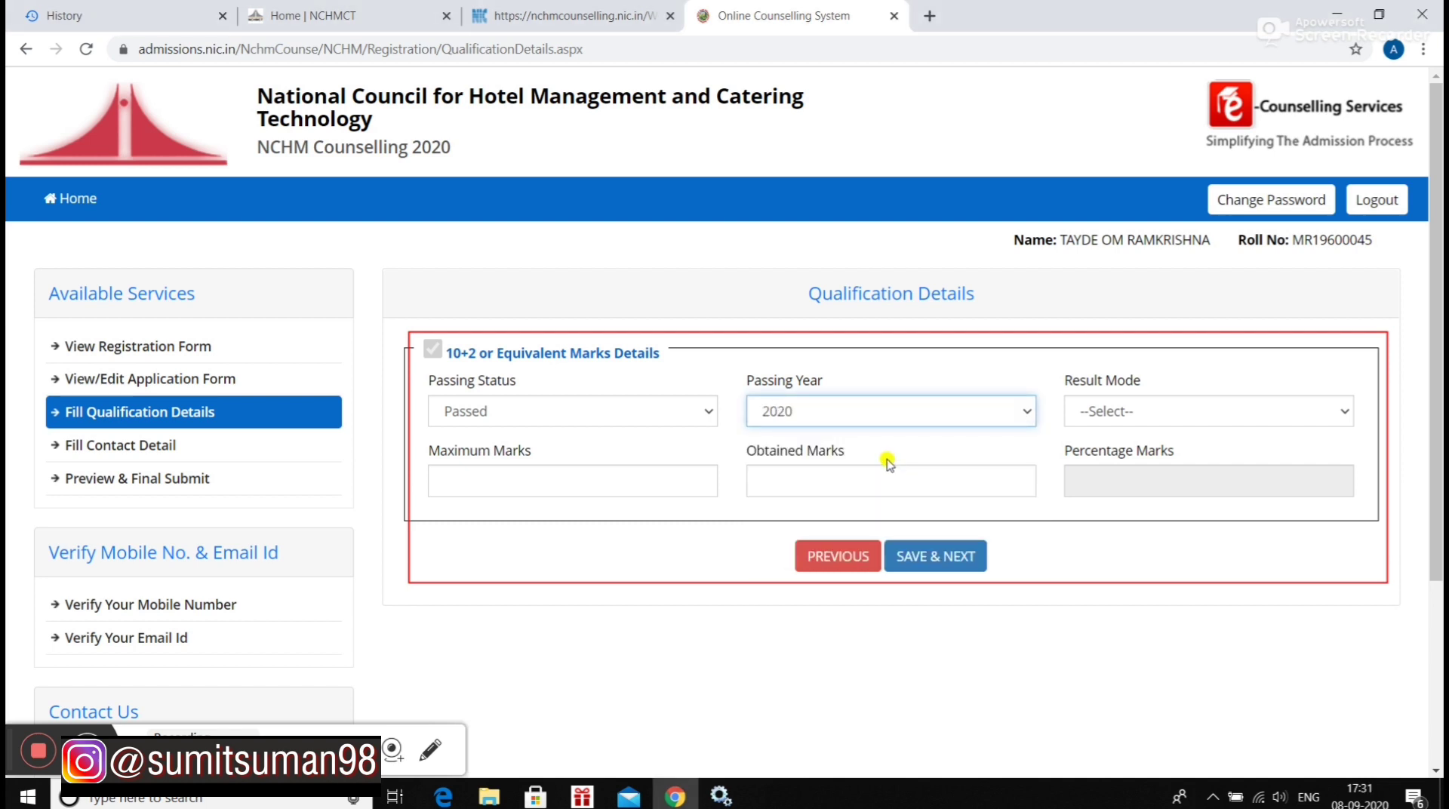
left_click(1271, 413)
left_click(1292, 449)
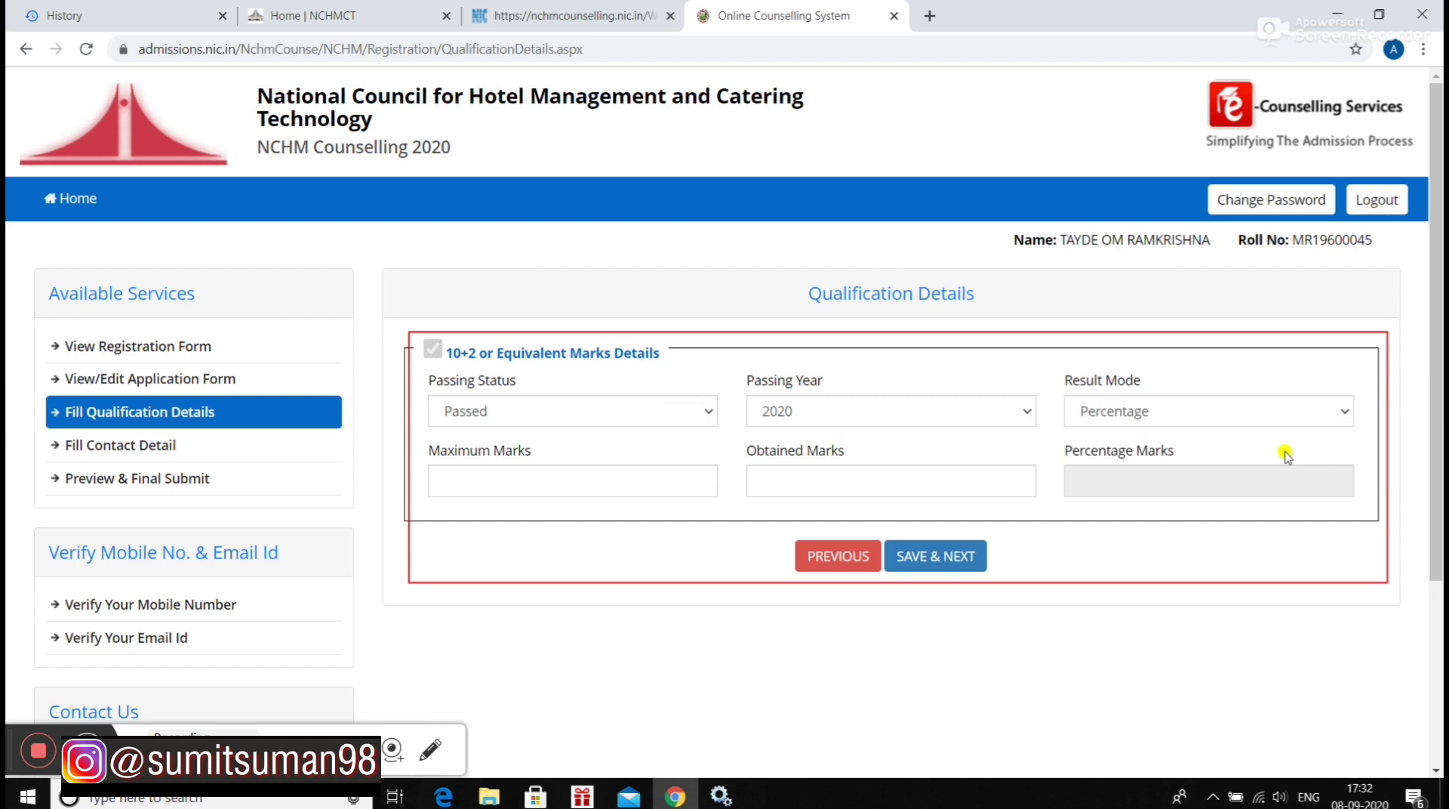
Set the 10+2 maximum marks to 650 and the obtained marks to 513, and save the qualification details with confirmation.
left_click(539, 477)
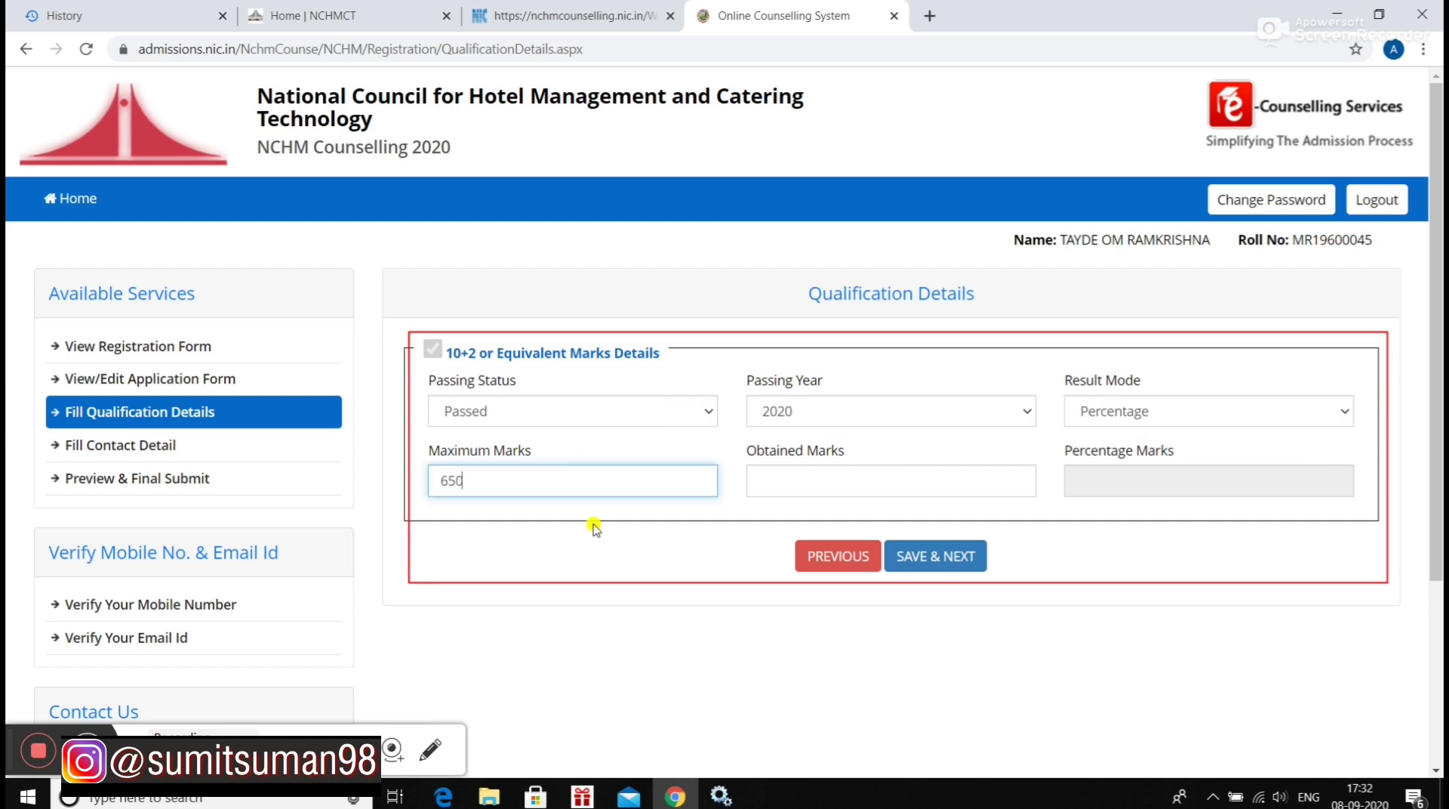
left_click(789, 462)
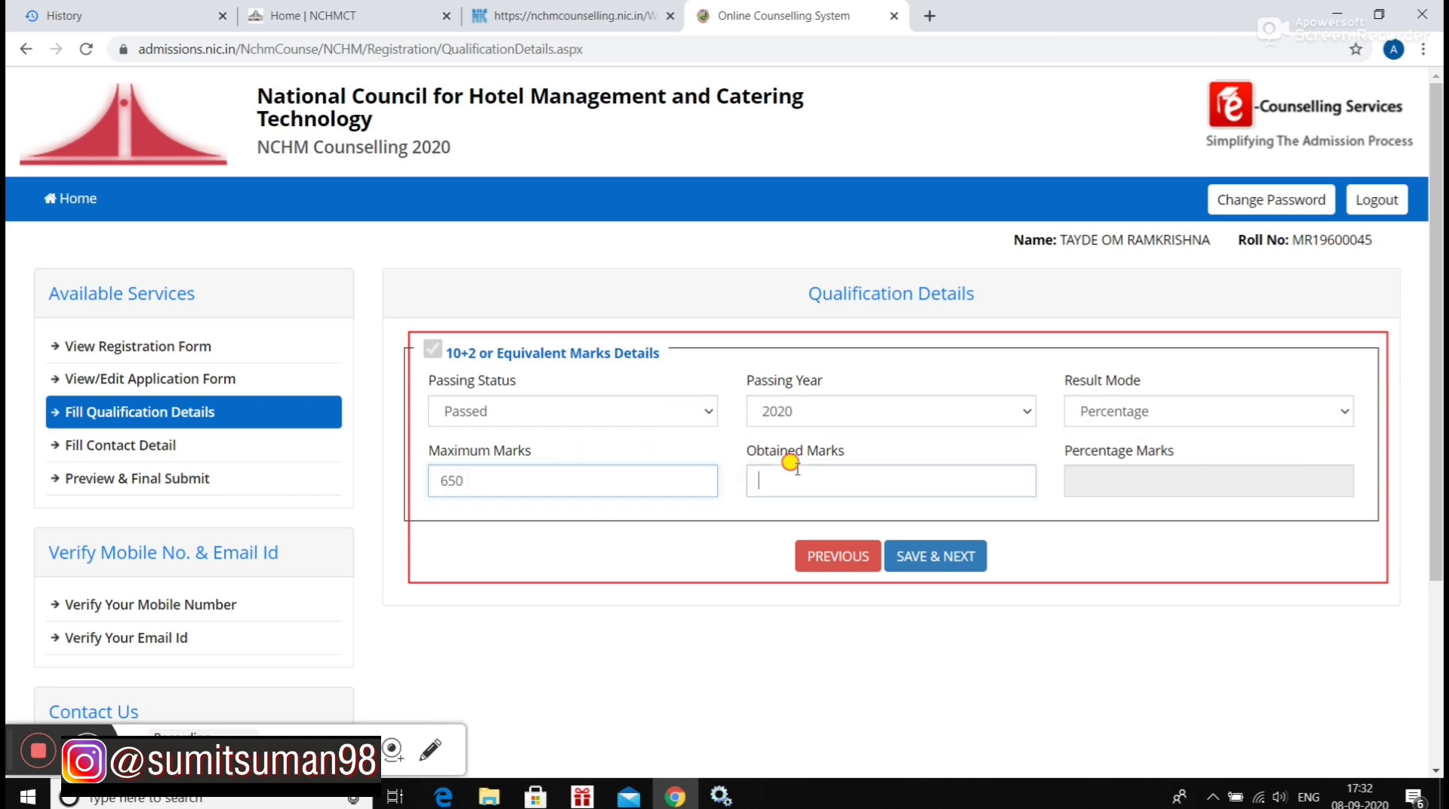
type("513")
left_click(1185, 483)
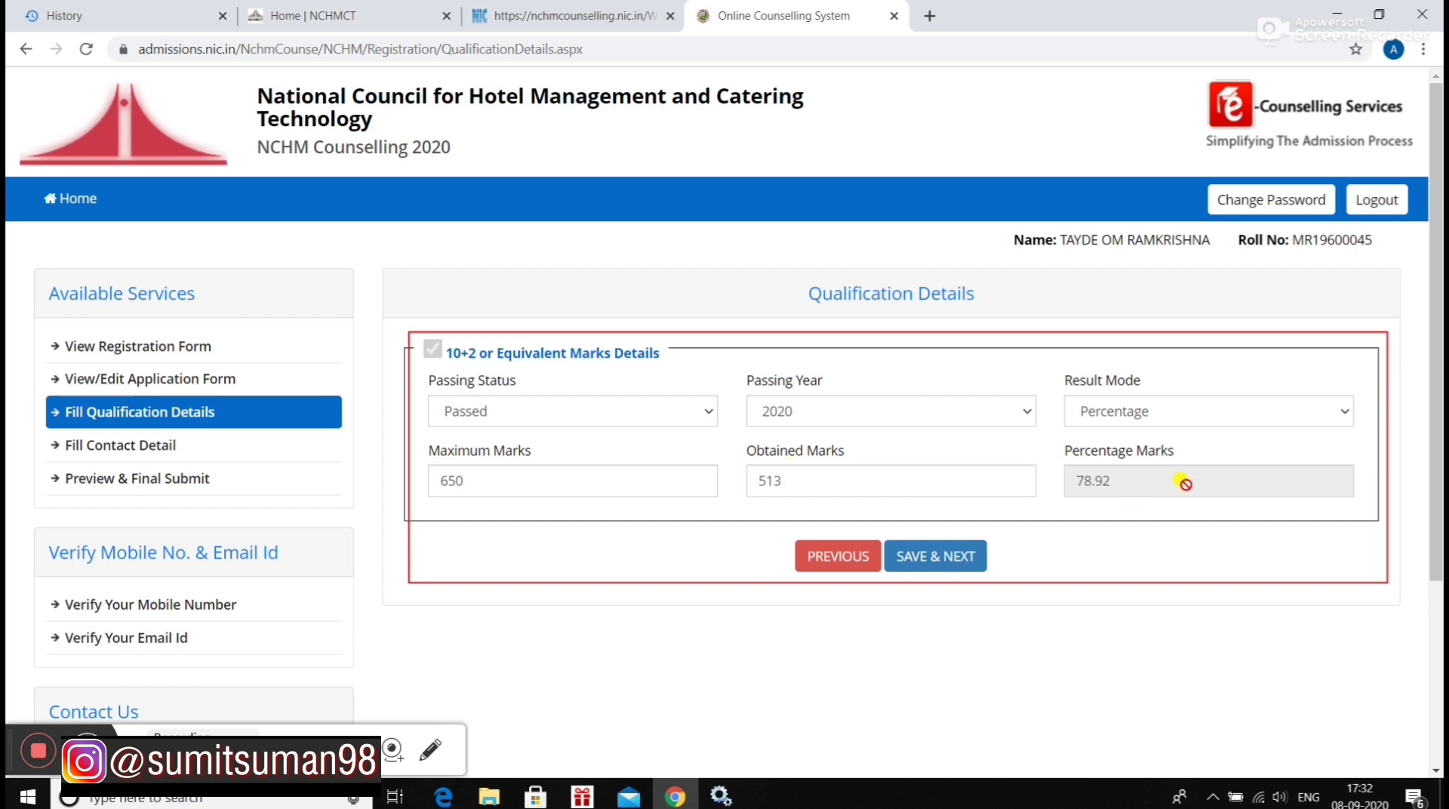
left_click(934, 556)
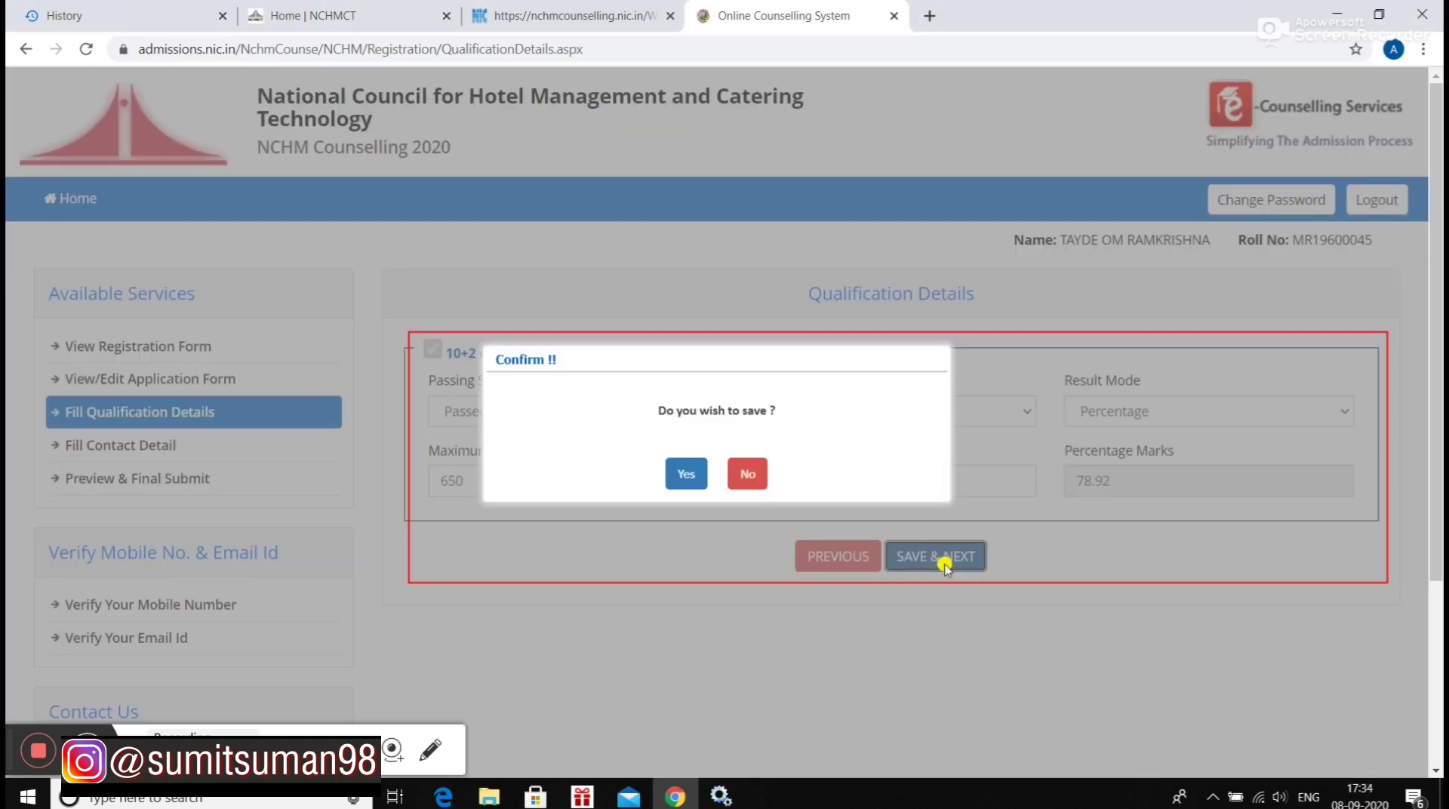
left_click(688, 474)
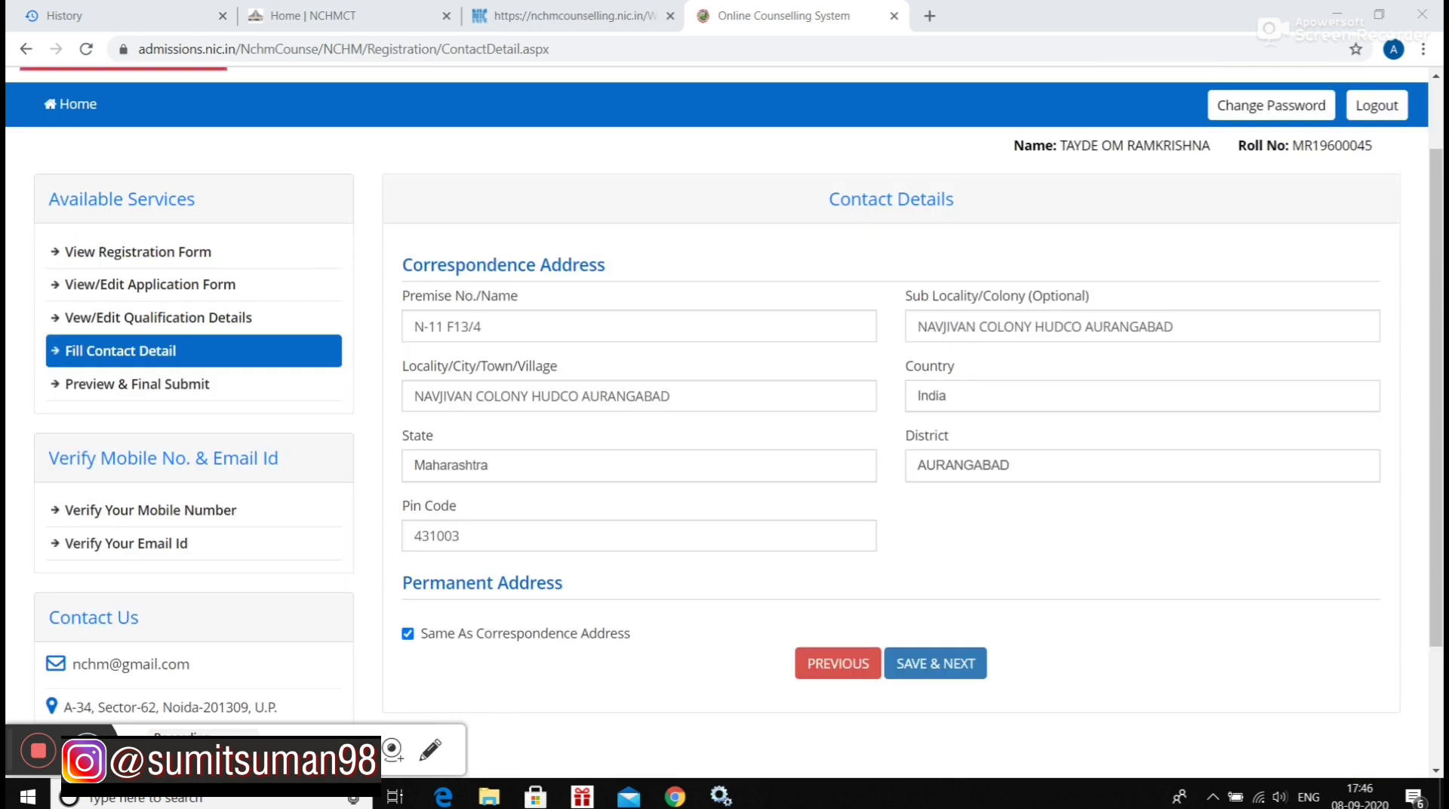
Save the contact details, and final-submit the application form with the declaration accepted, confirming both.
left_click(933, 666)
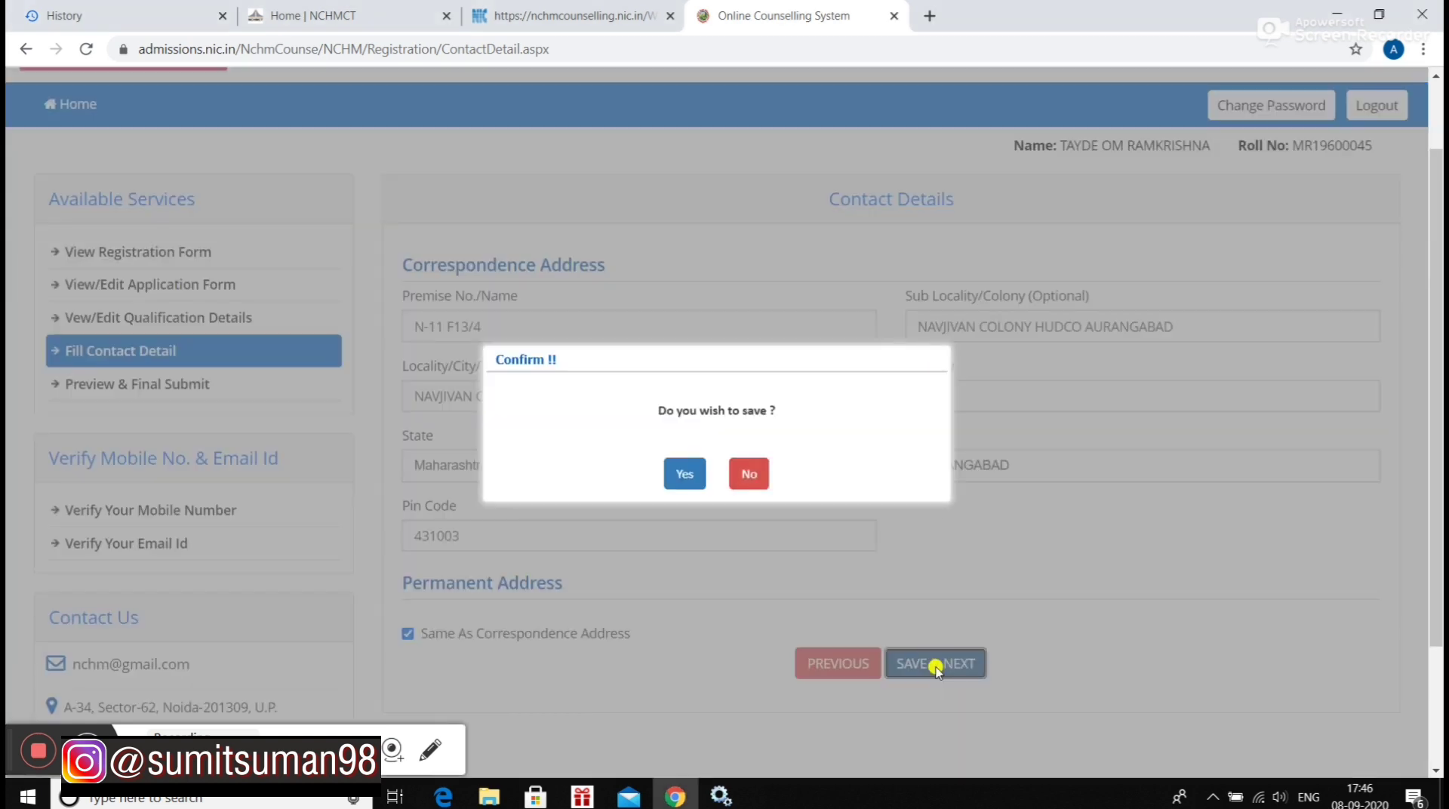
left_click(684, 472)
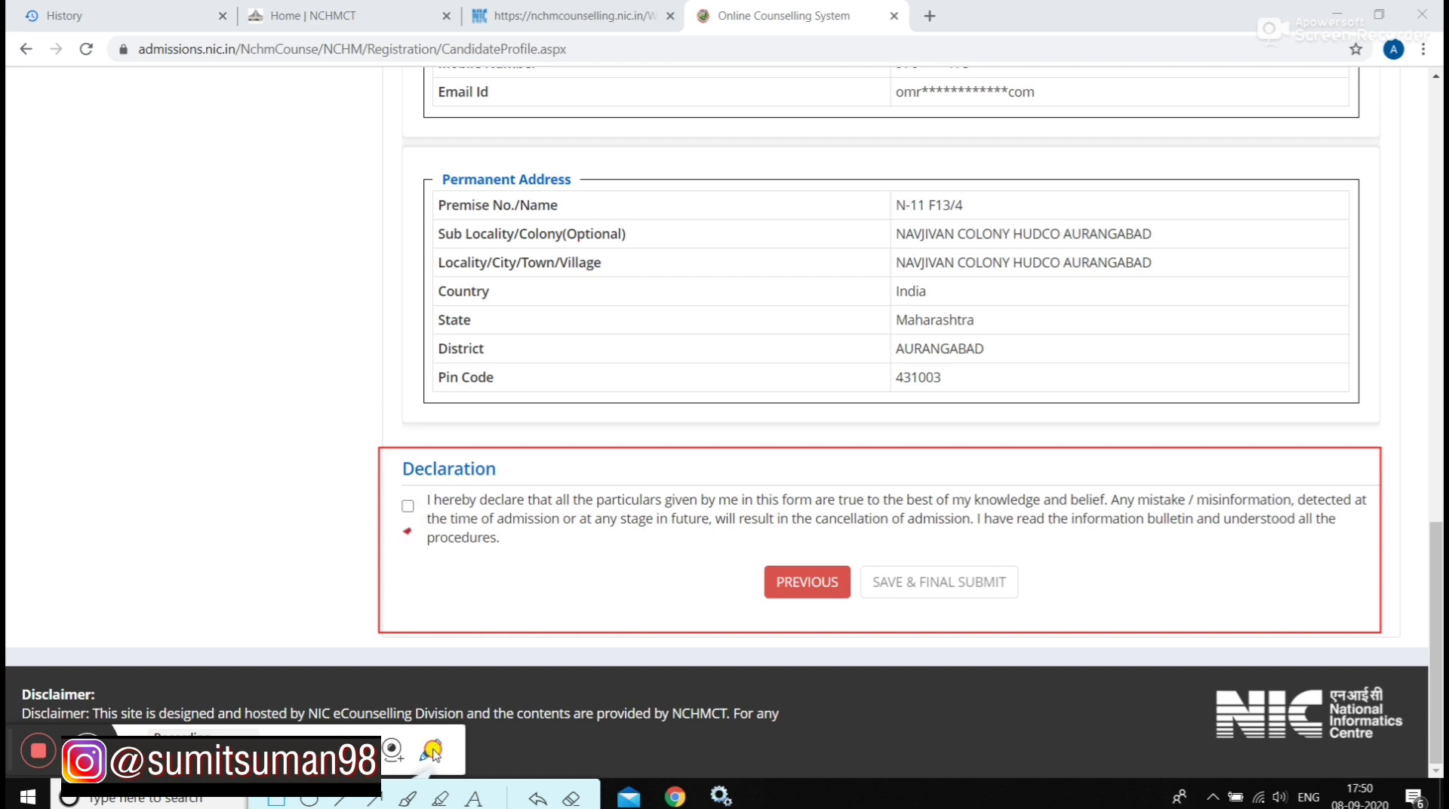
left_click(431, 750)
left_click(408, 506)
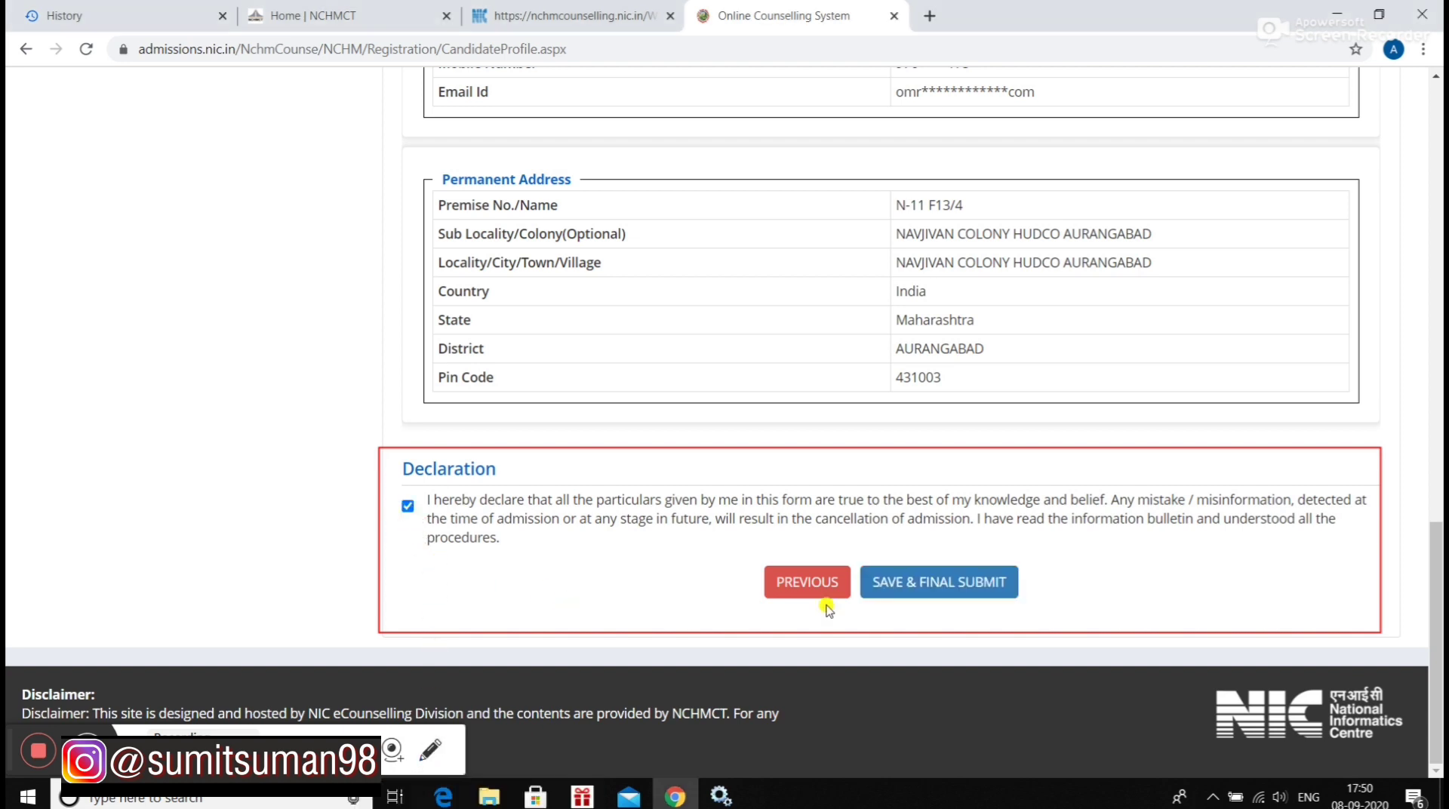
left_click(973, 596)
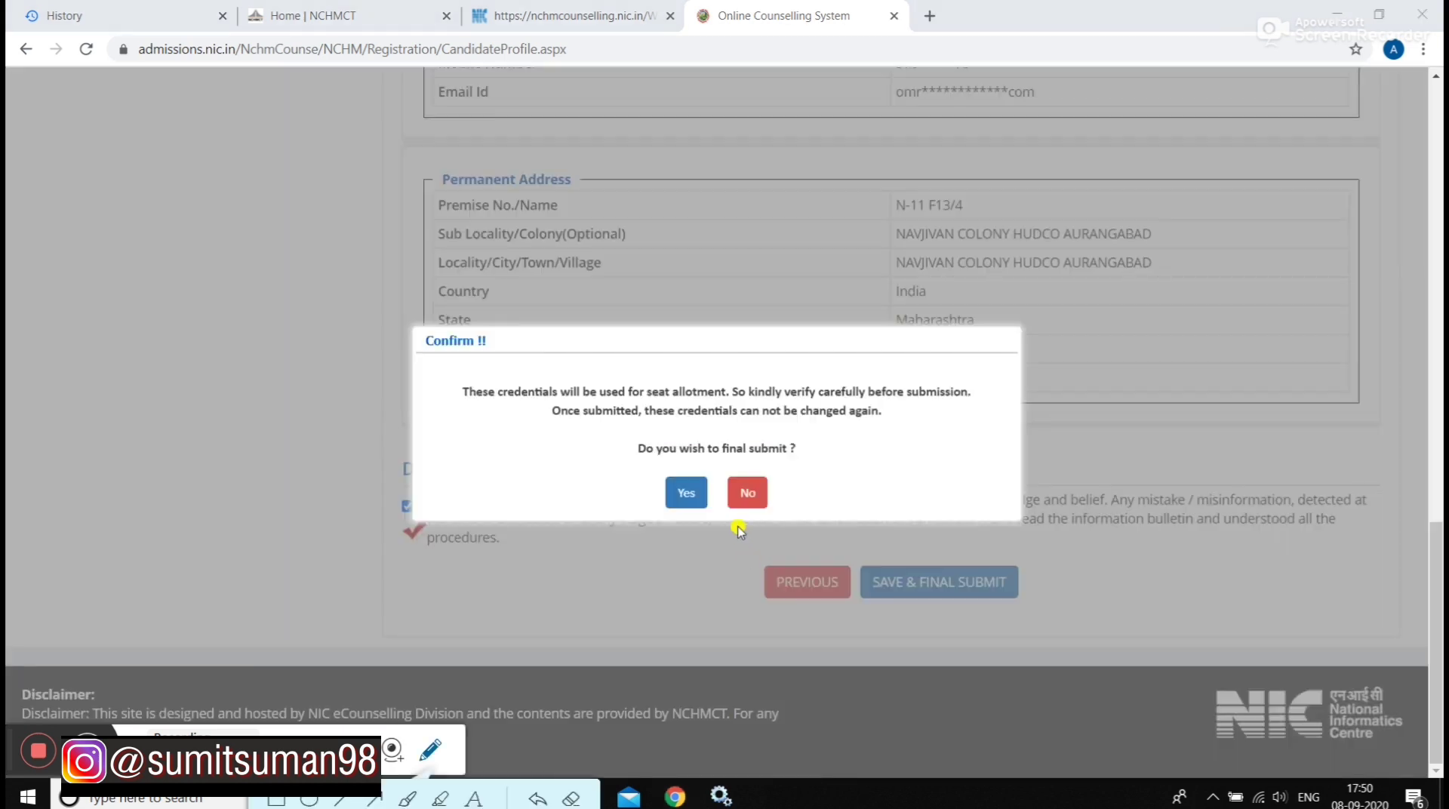
left_click(683, 493)
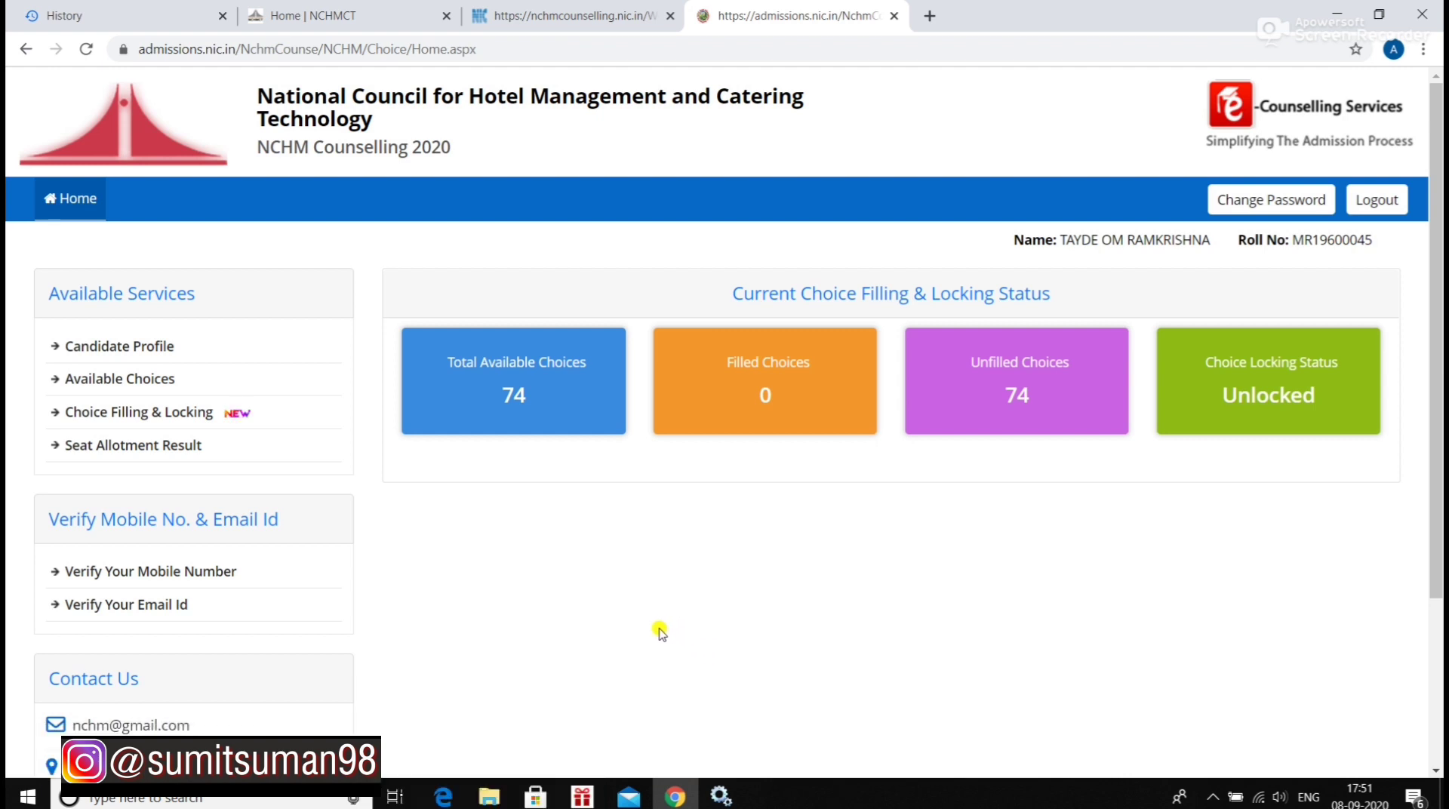
left_click(1210, 797)
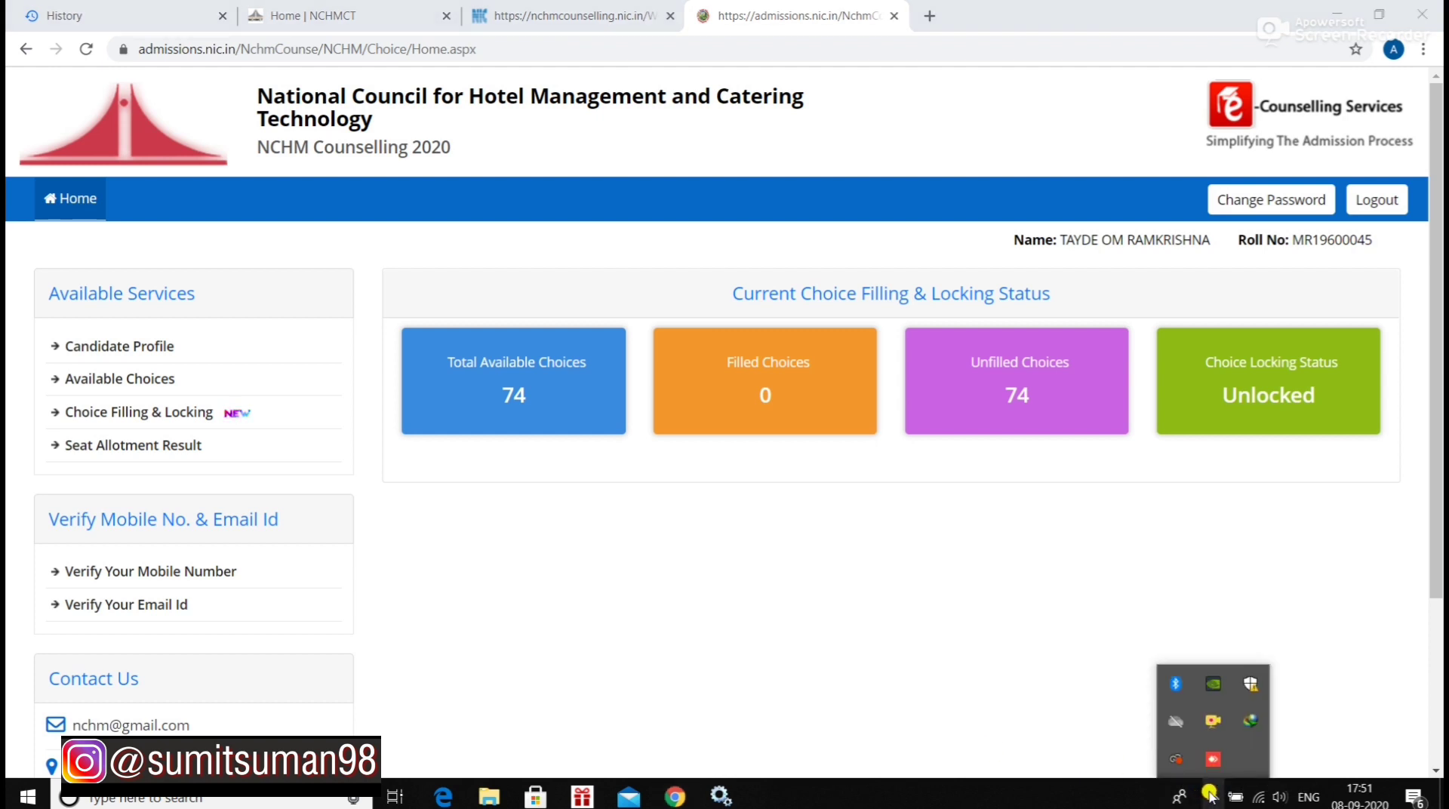
left_click(1296, 726)
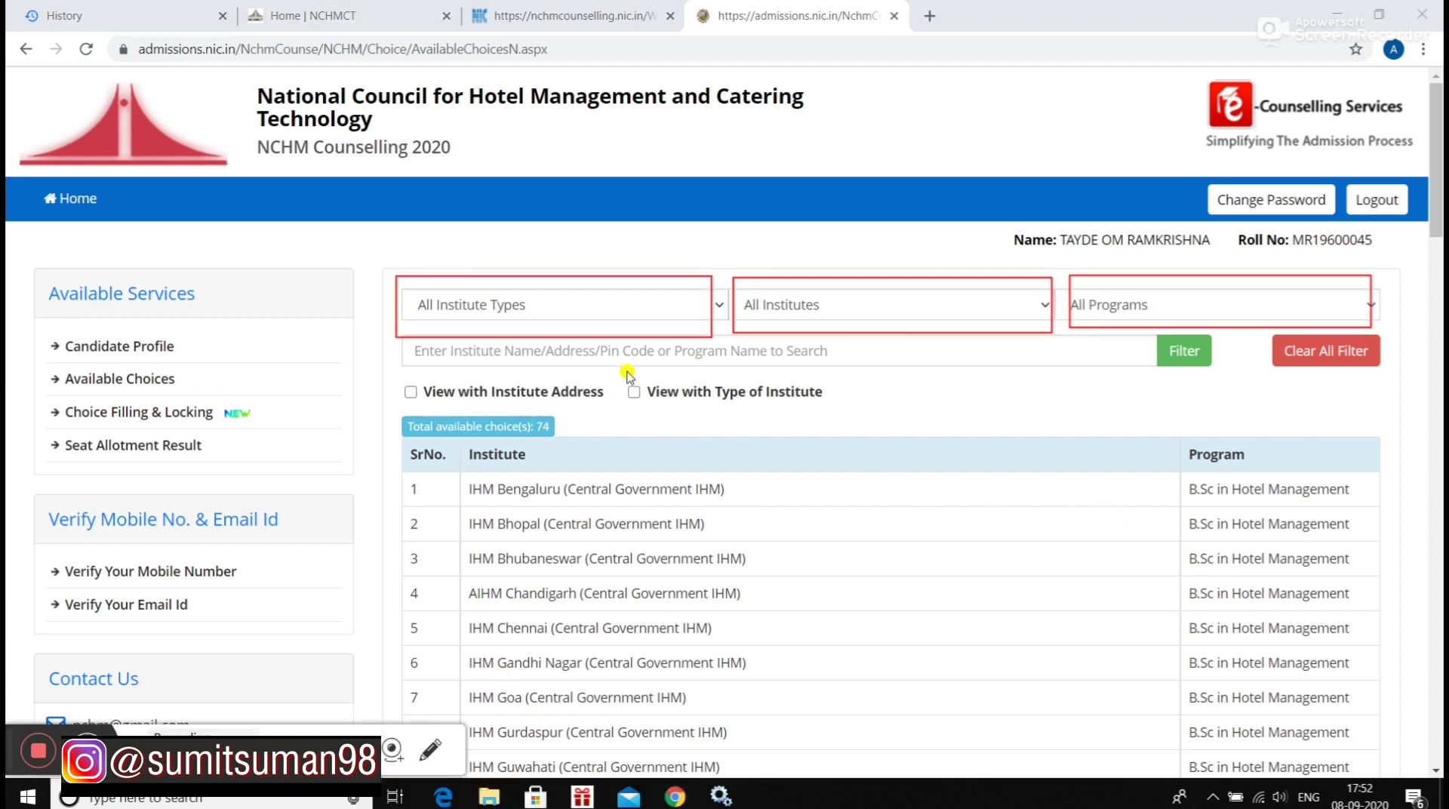
Filter the available choices by the institute type Central Government IHM, and open Choice Filling & Locking.
left_click(714, 306)
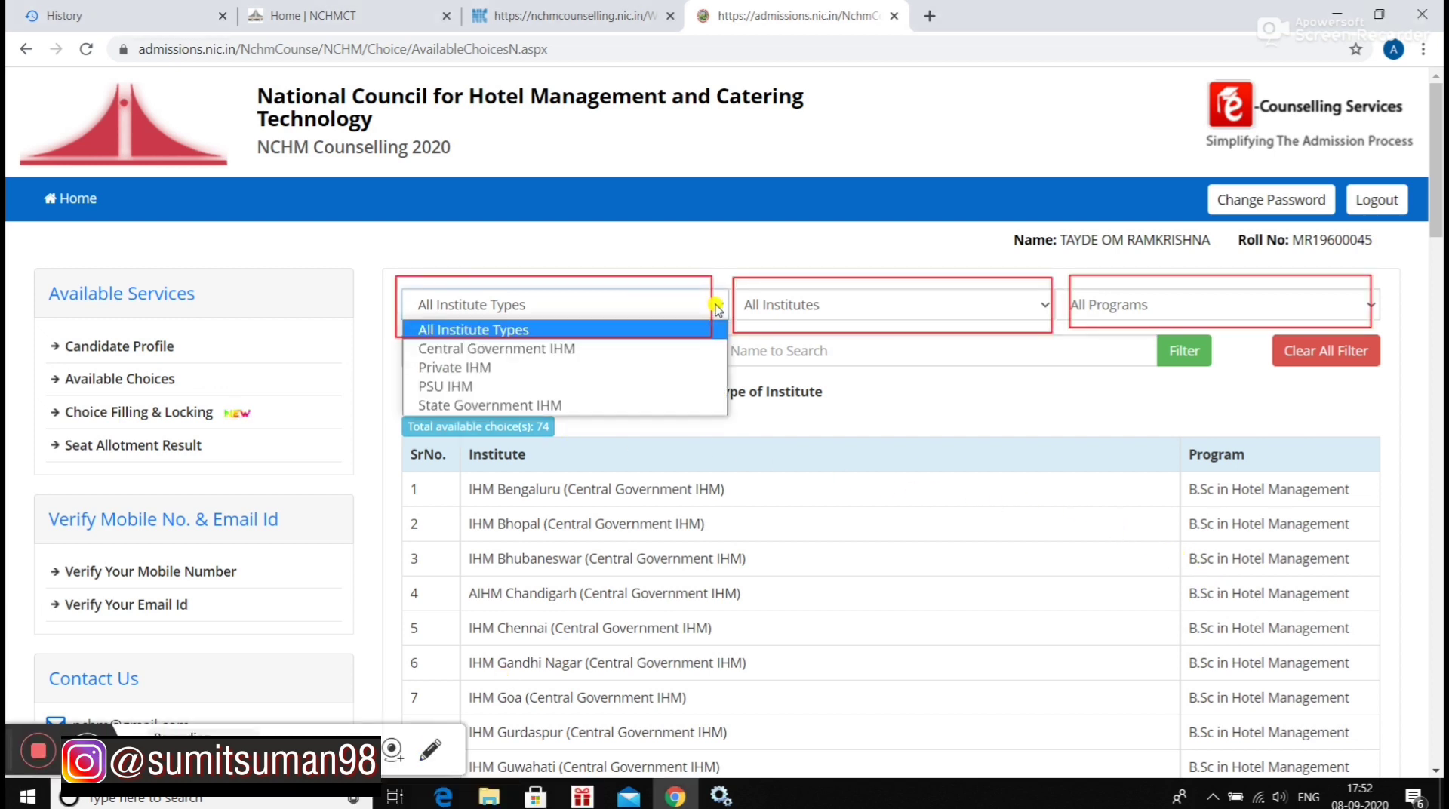
left_click(564, 351)
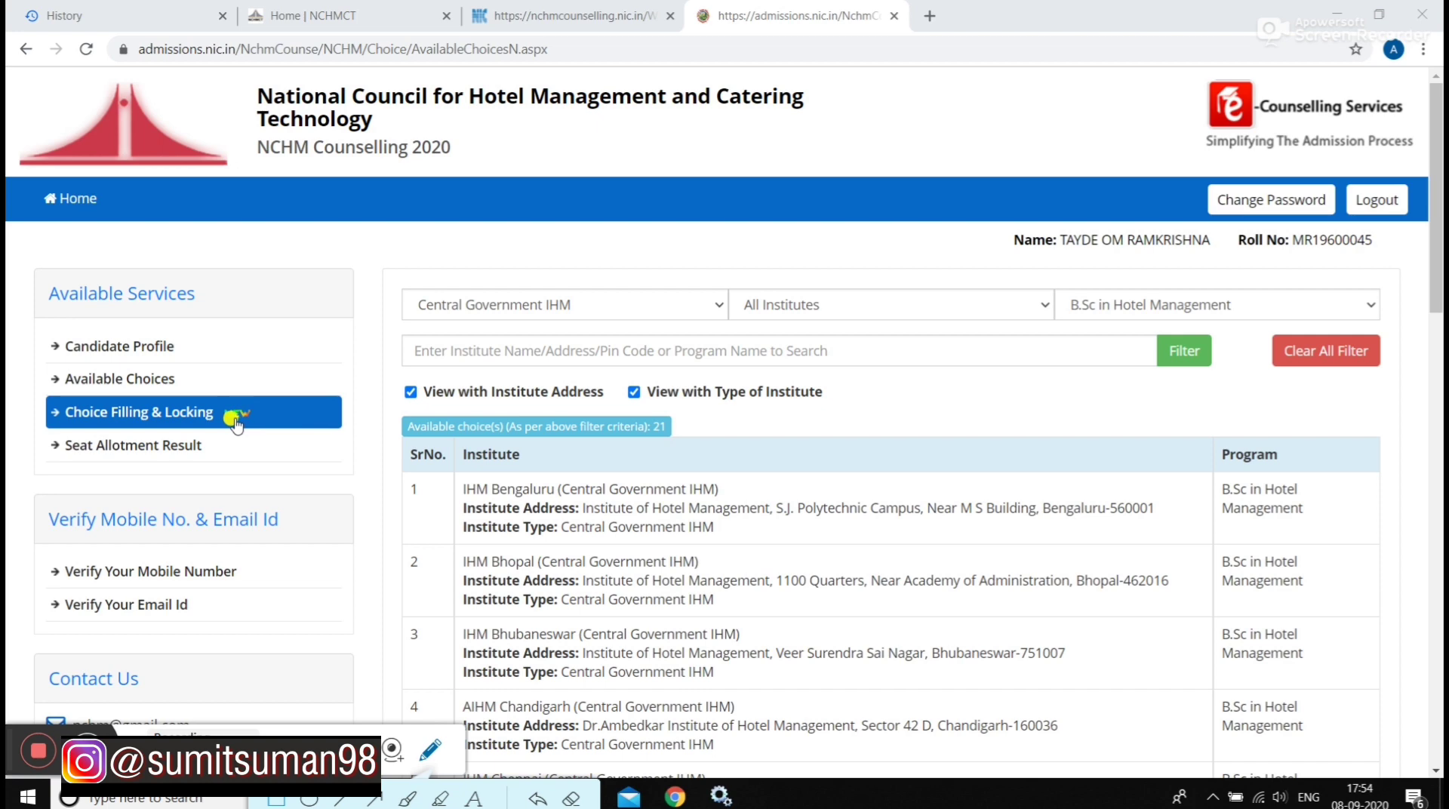
left_click(176, 425)
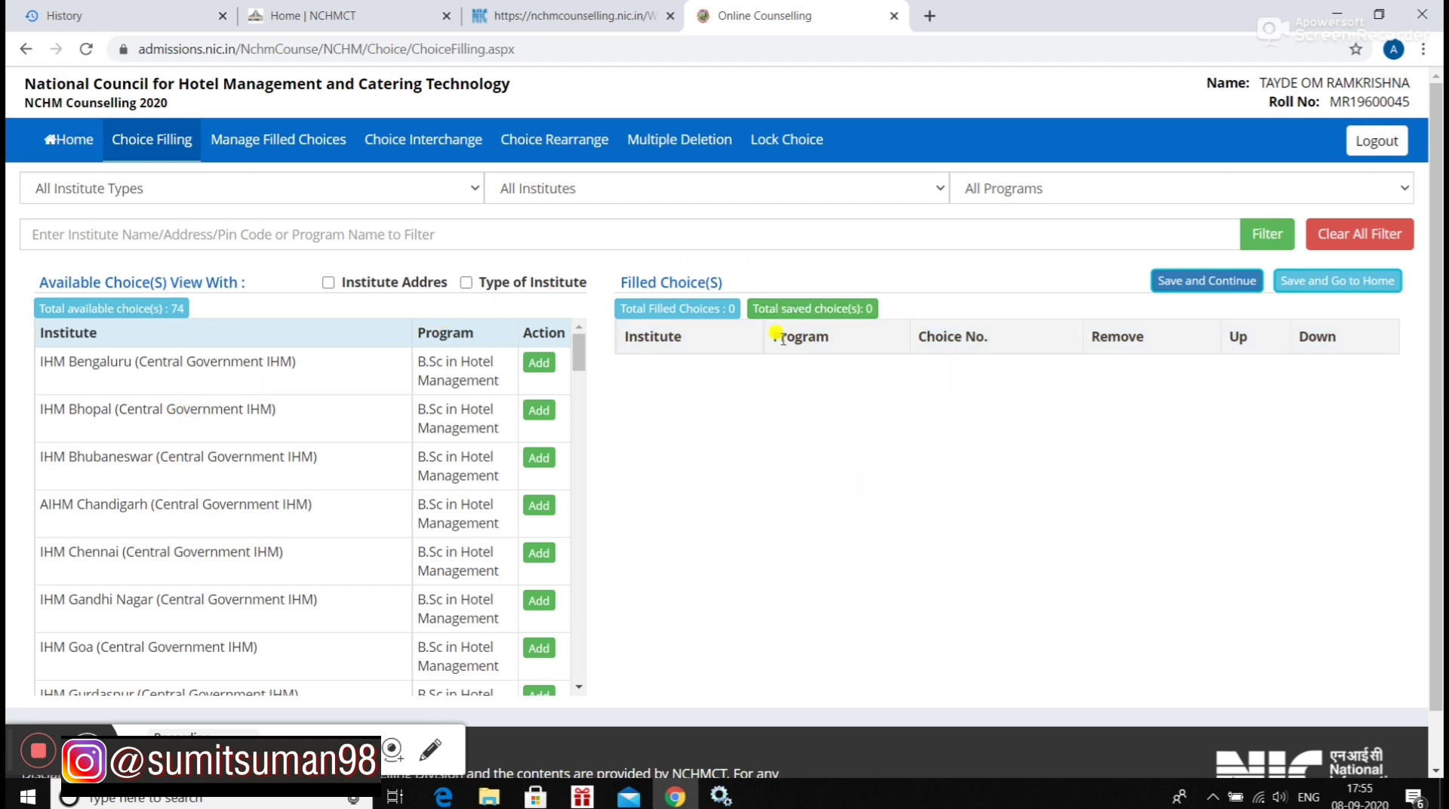
left_click(433, 748)
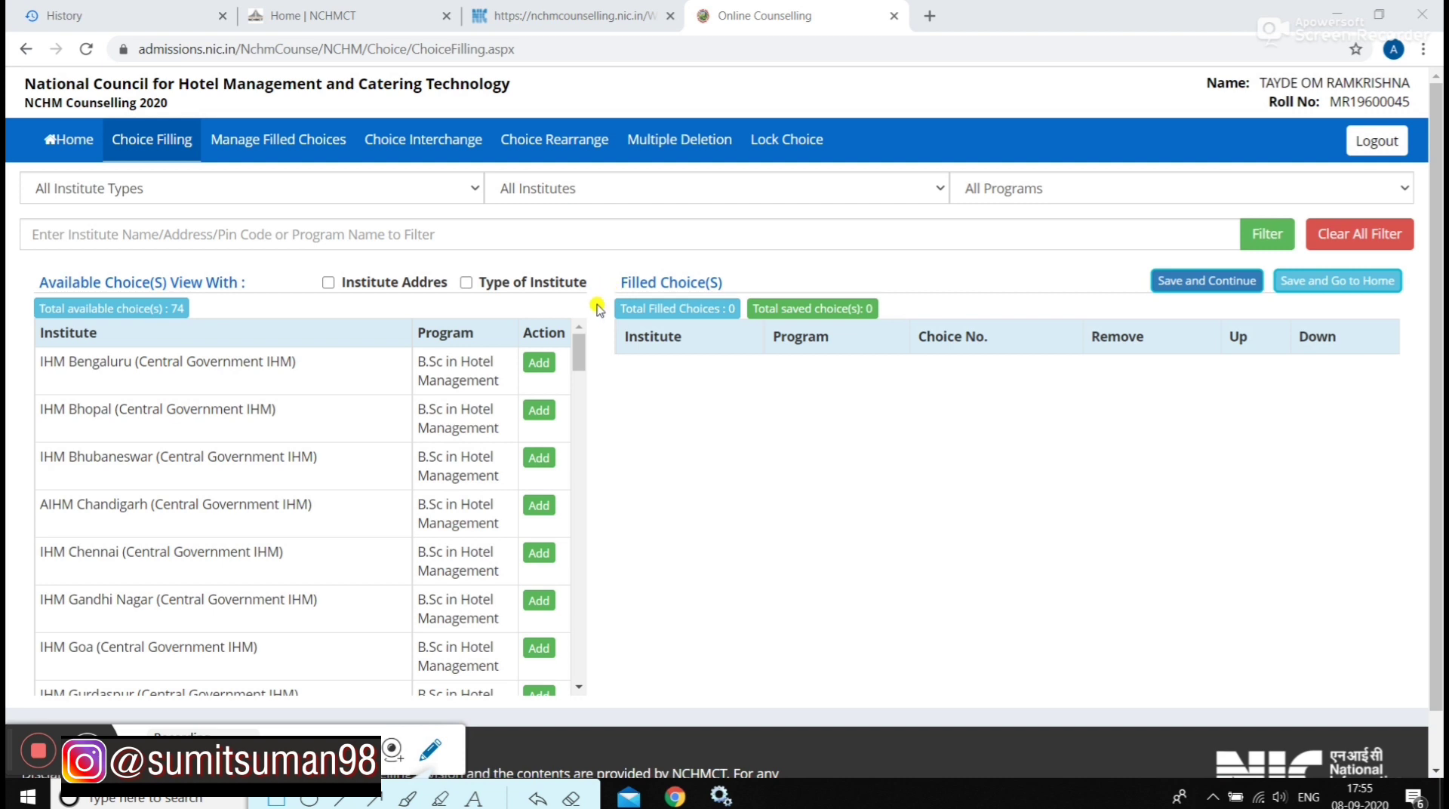
mouse_move(598, 299)
left_mouse_down()
mouse_move(738, 323)
mouse_move(752, 298)
mouse_move(883, 325)
left_mouse_up()
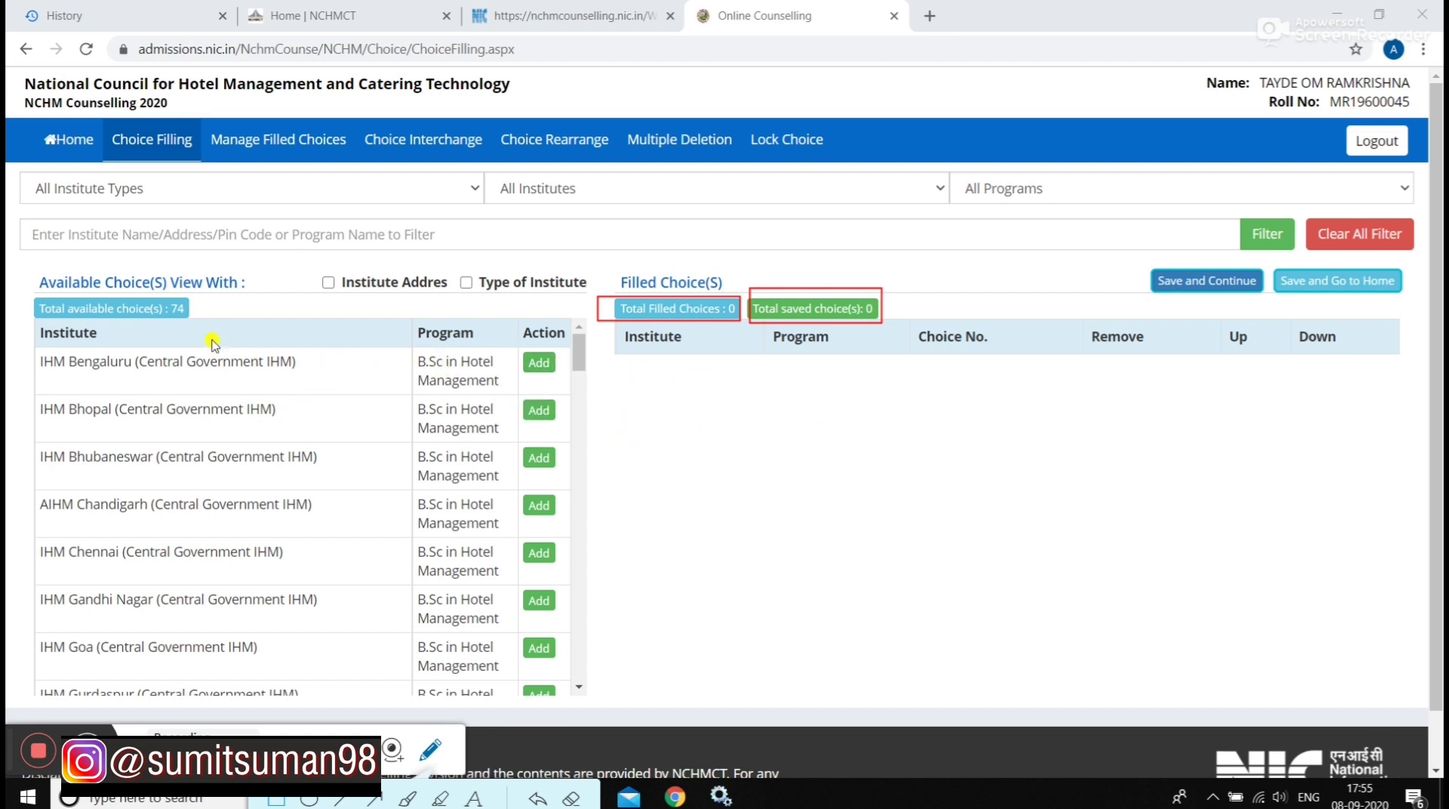
left_click_drag(19, 289, 217, 325)
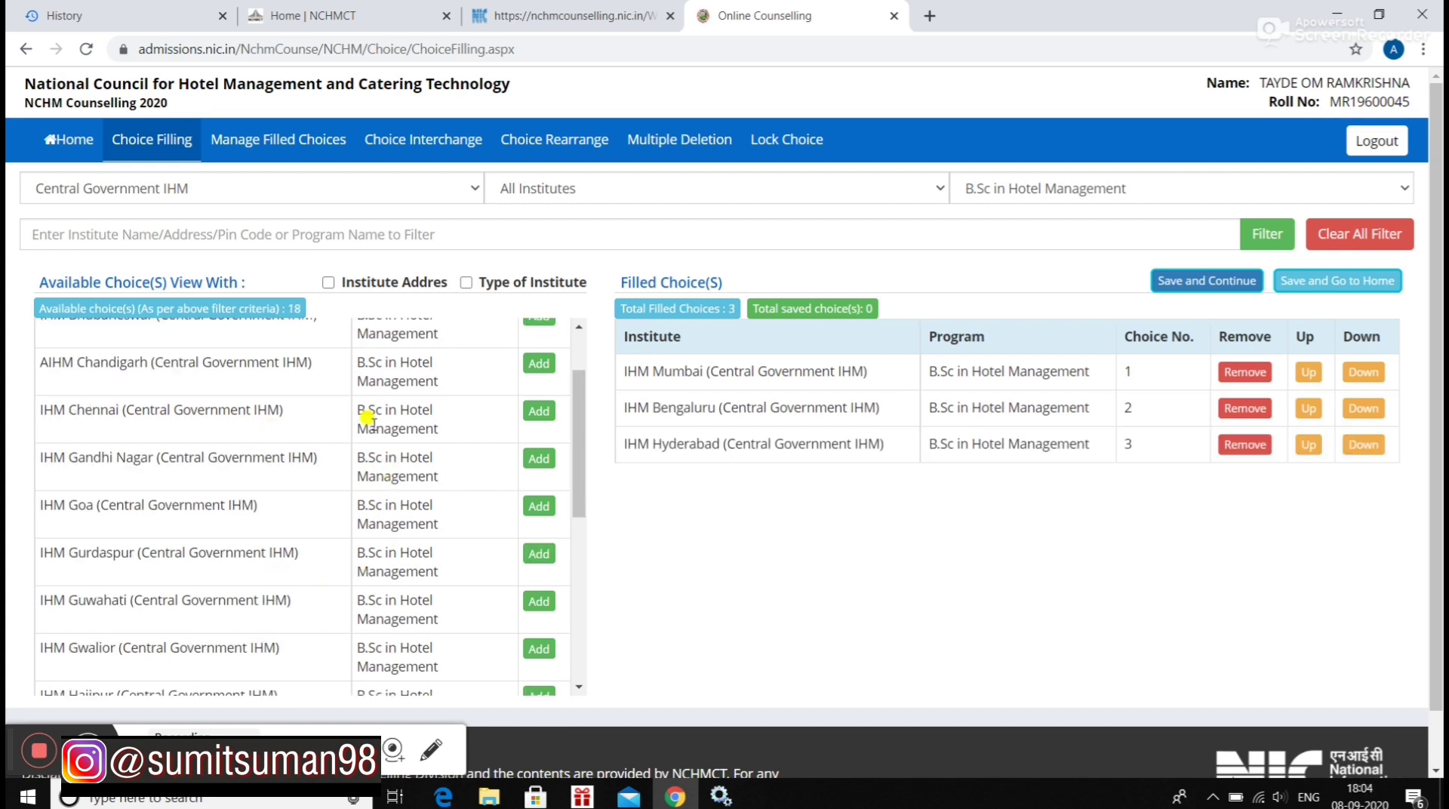
Add IHM Chennai and IHM Bhopal, both for B.Sc in Hotel Management, as the fourth and fifth filled choices.
left_click(536, 412)
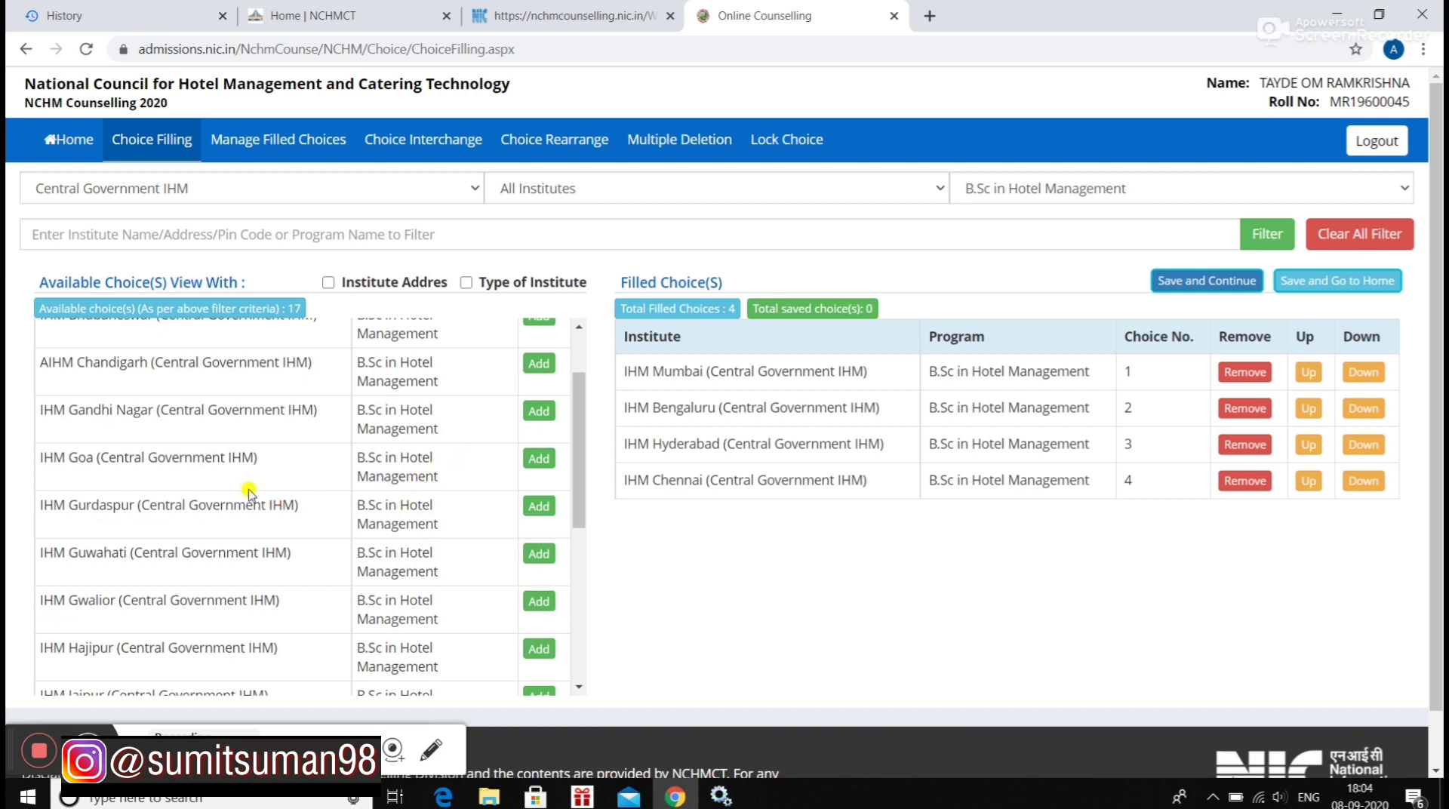
scroll(249, 493, "down", 1)
scroll(251, 492, "down", 2)
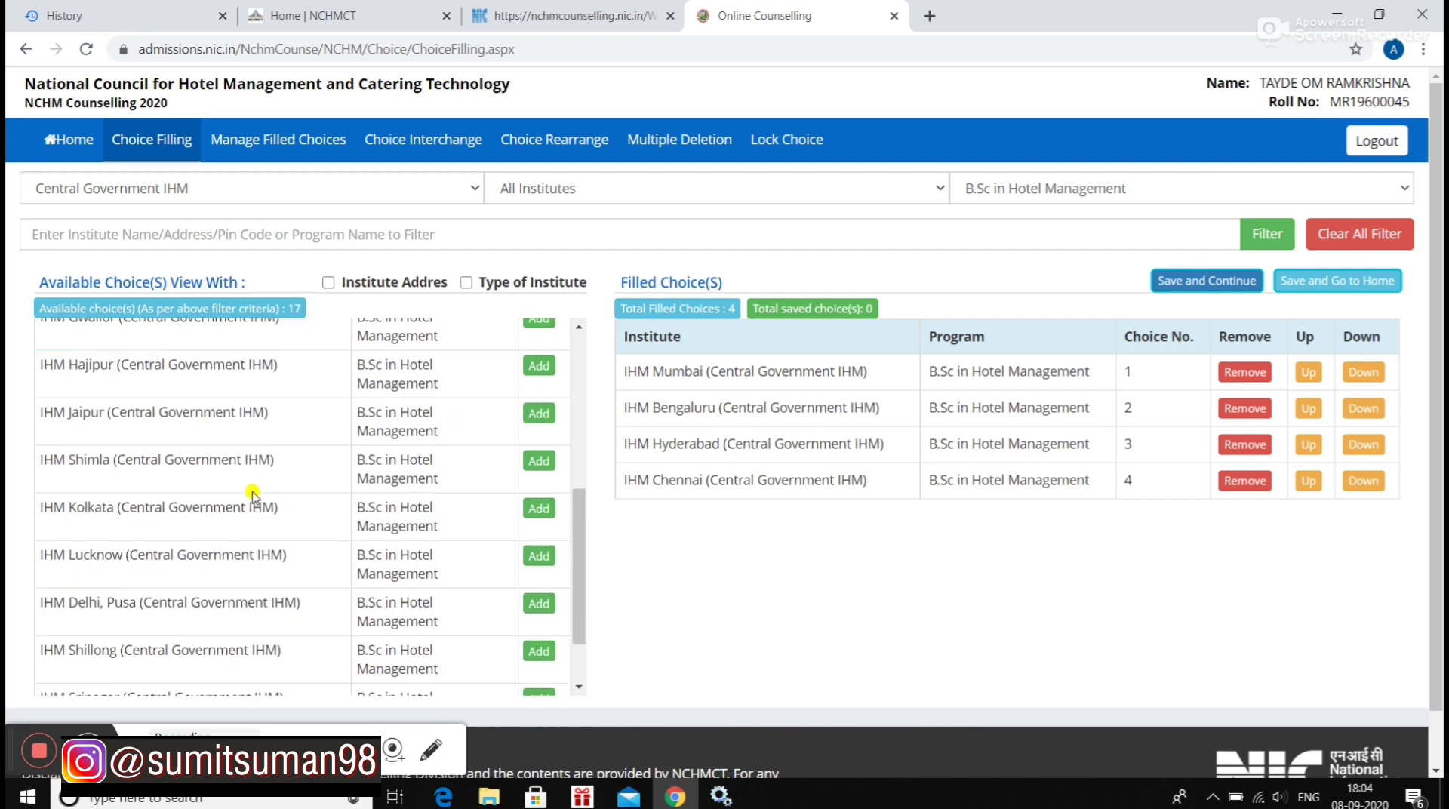
scroll(253, 492, "down", 3)
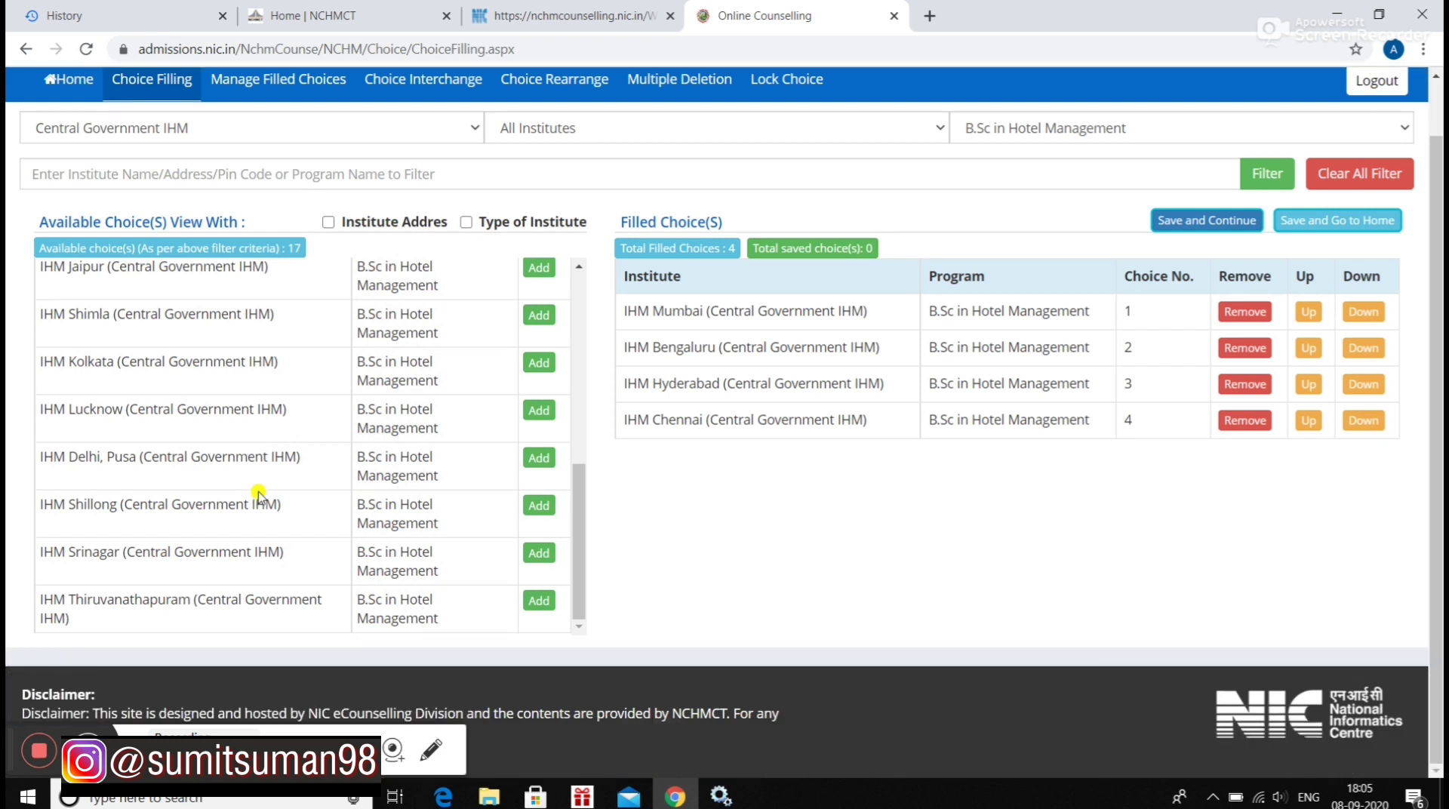
scroll(257, 493, "up", 5)
scroll(260, 492, "up", 1)
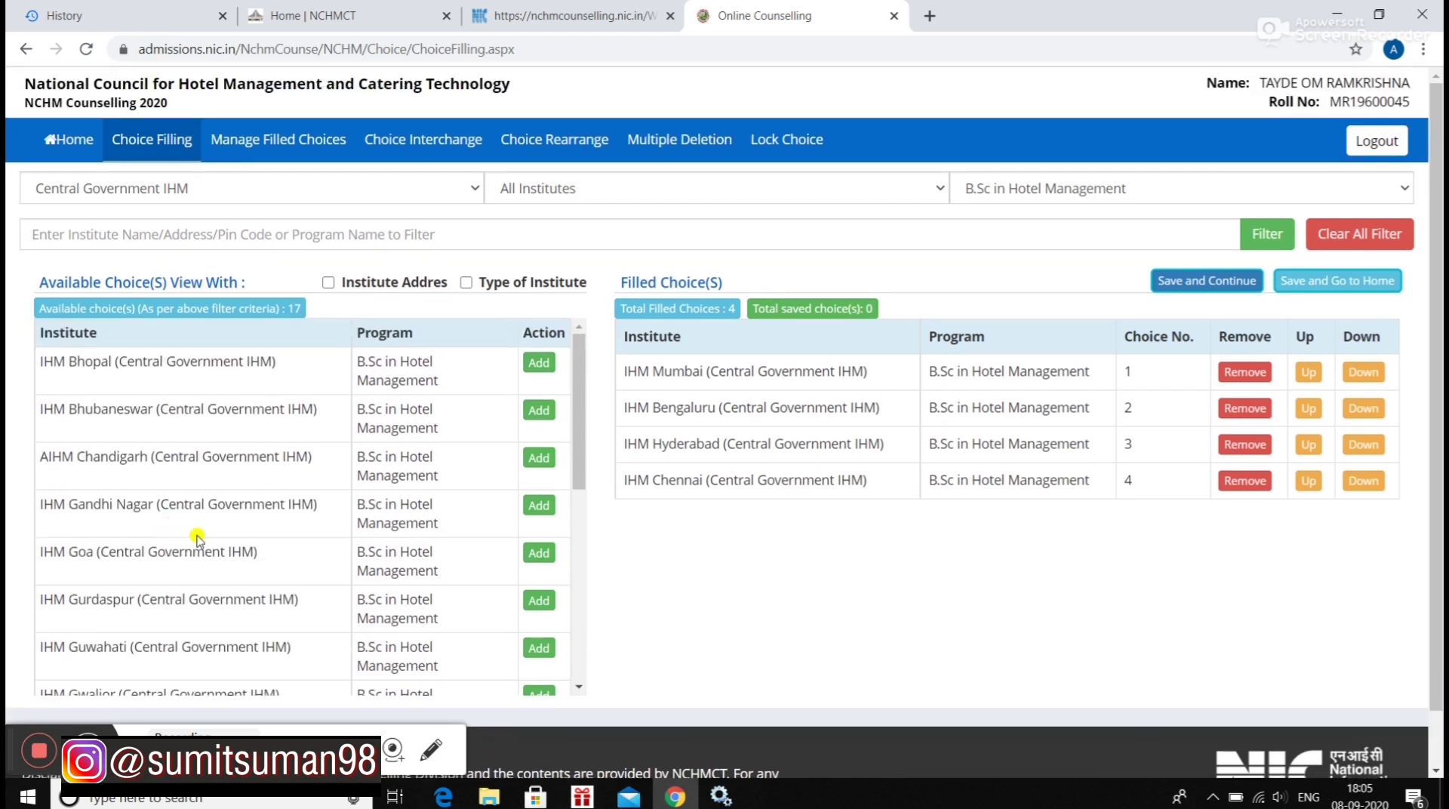
left_click(538, 363)
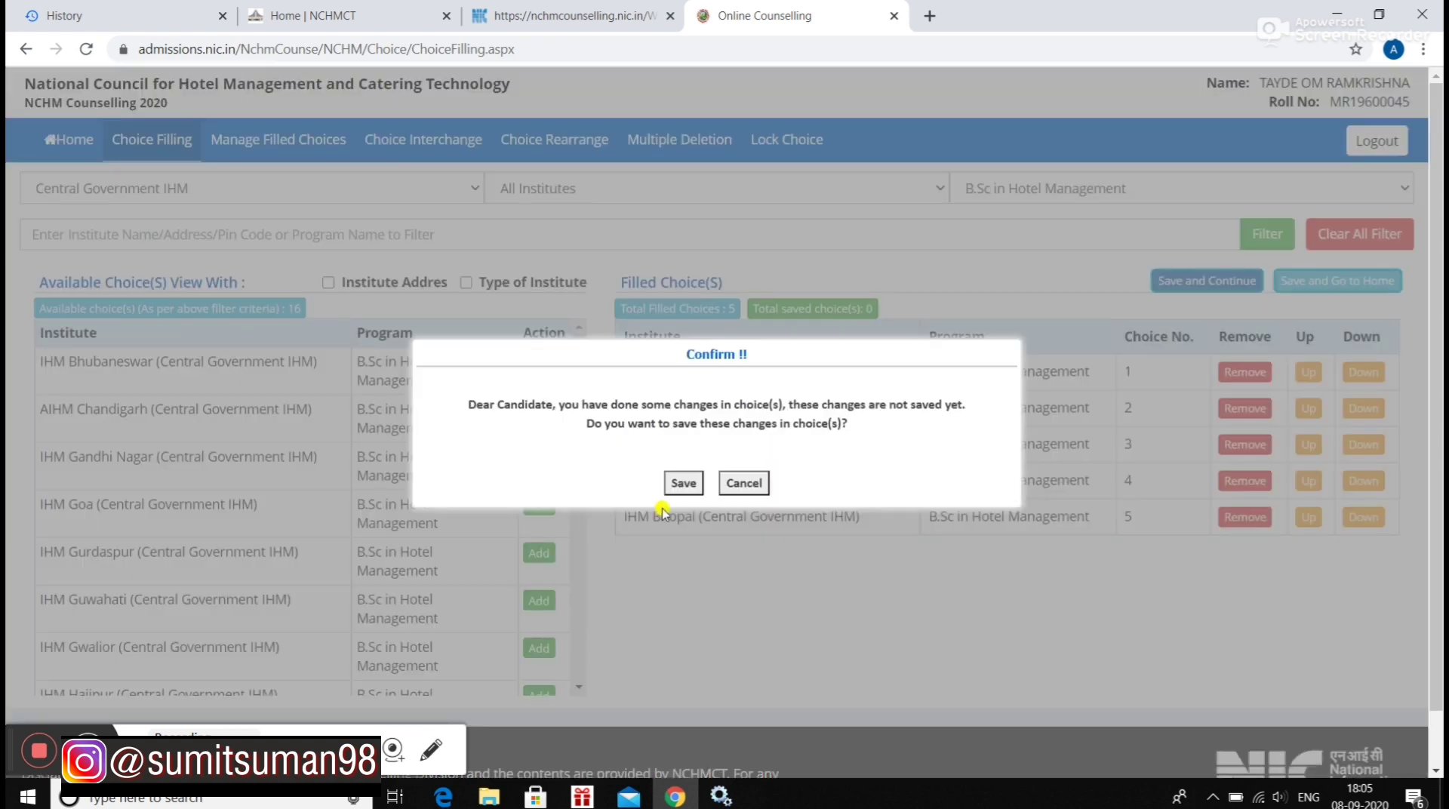
Save the filled choices, confirm the save and return to the candidate's home page.
left_click(717, 480)
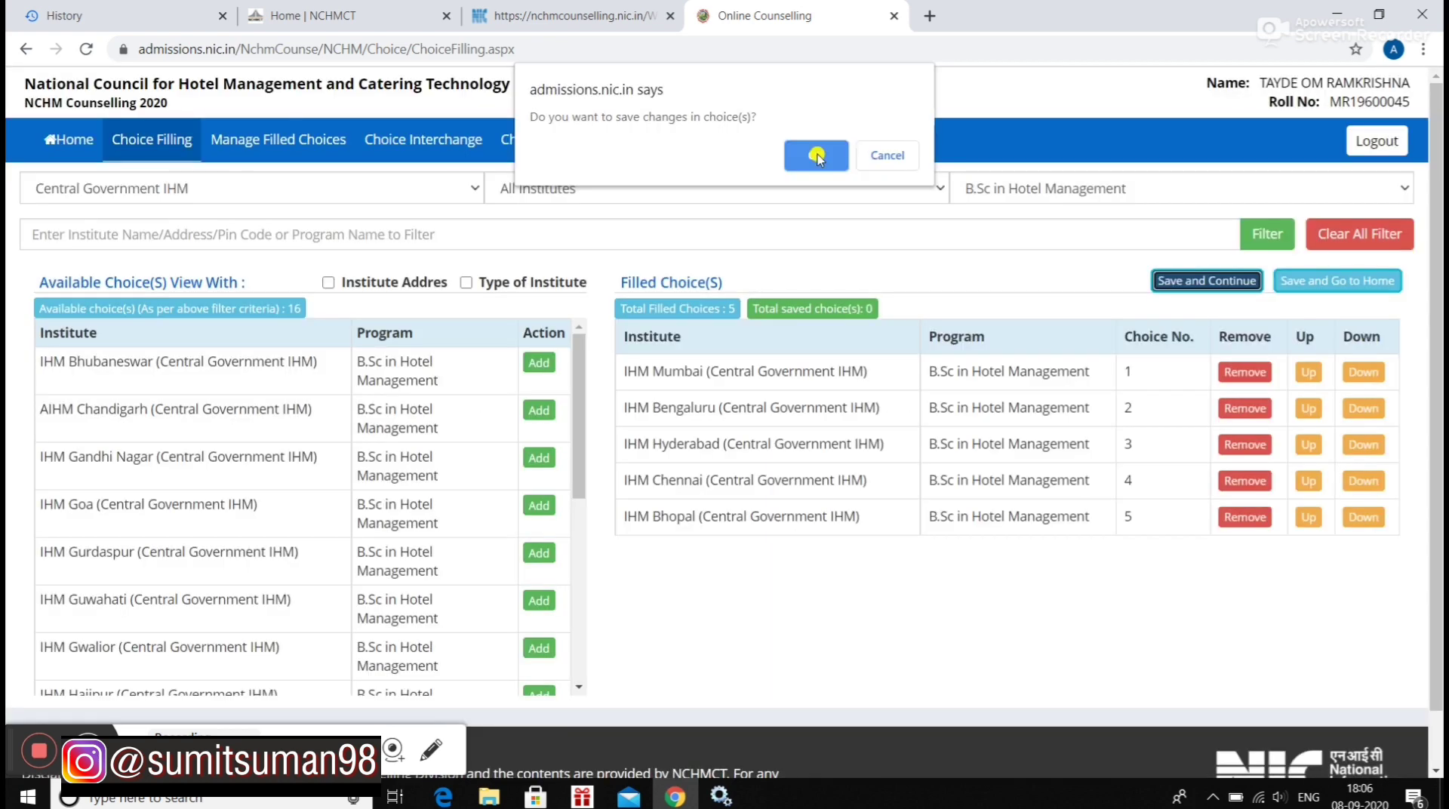
left_click(818, 156)
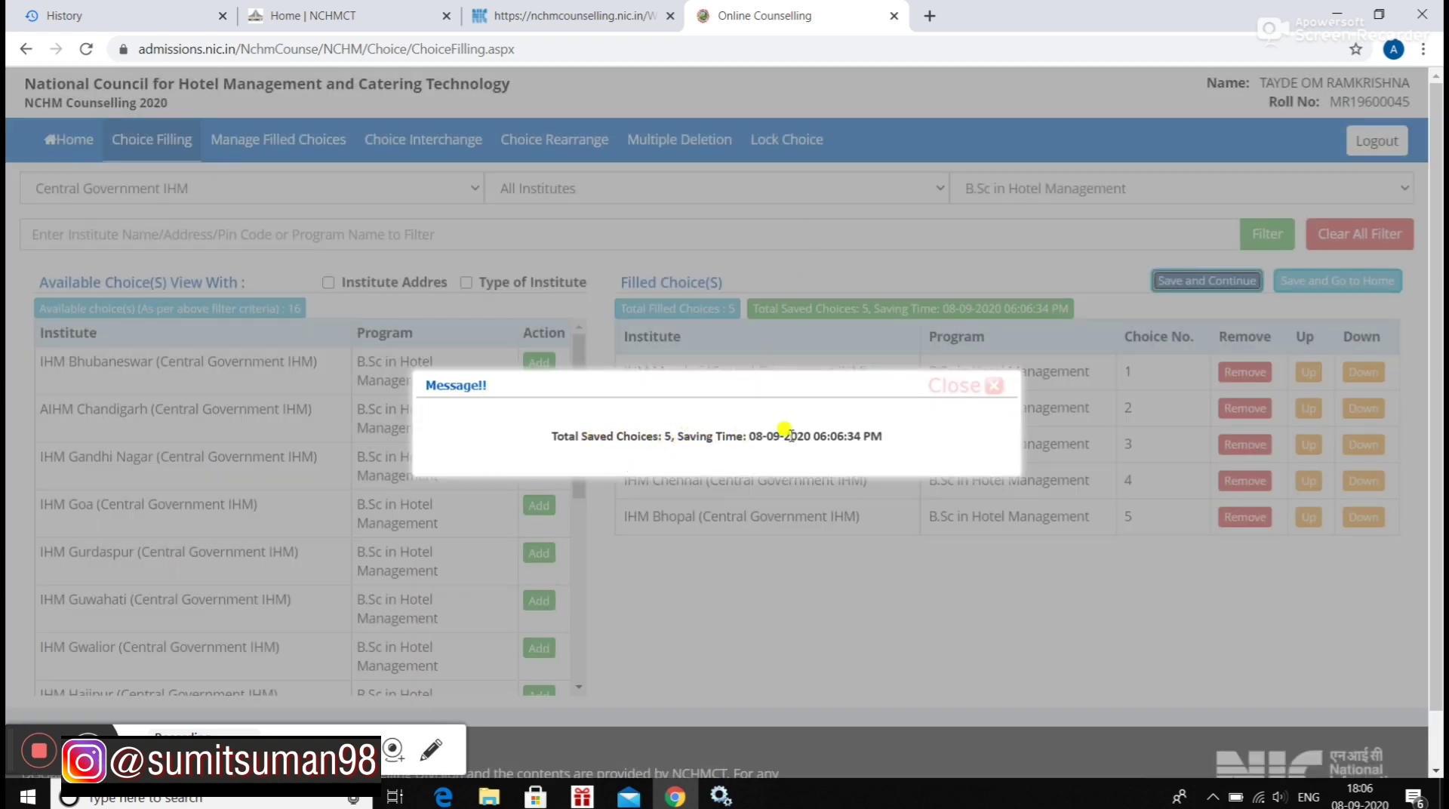
left_click(1329, 281)
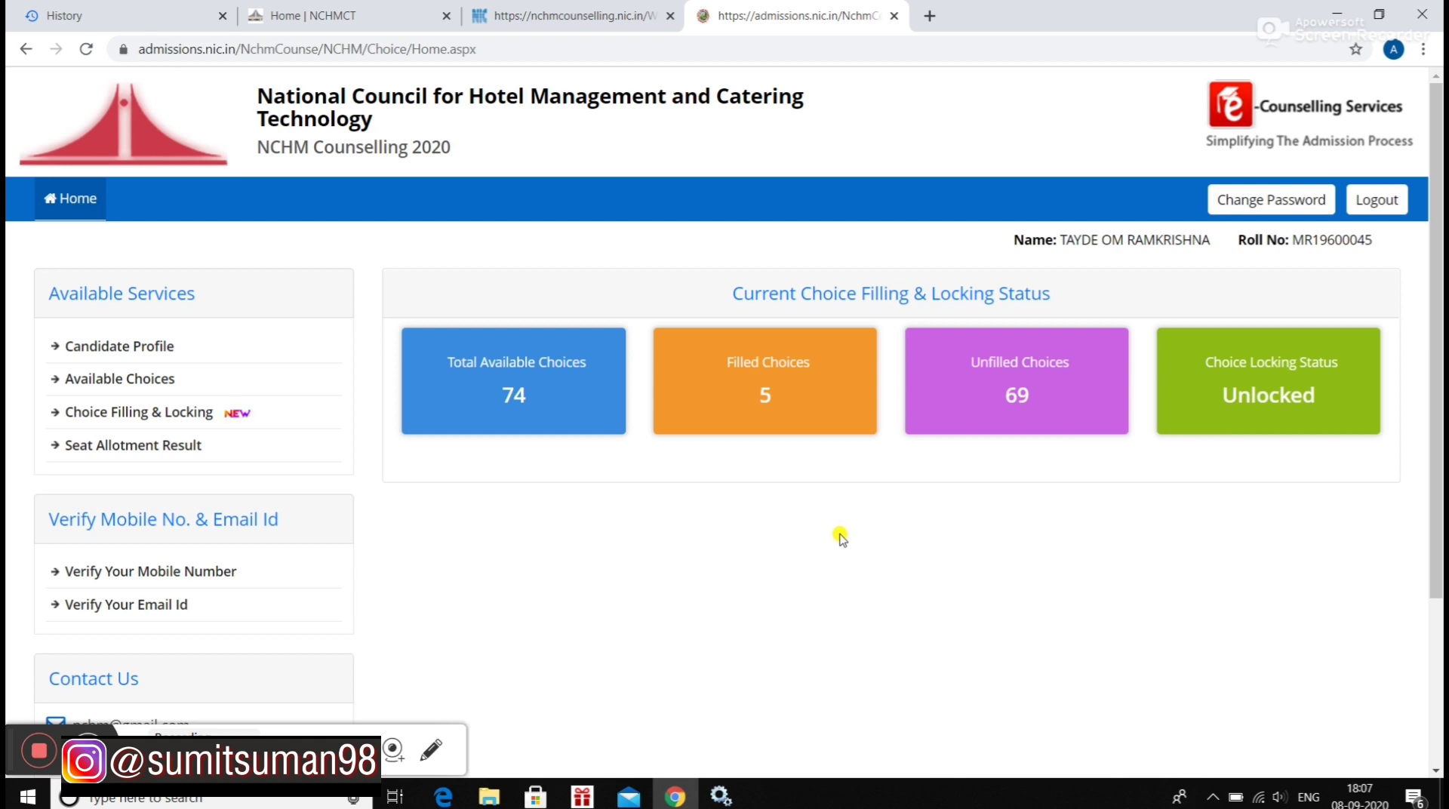
scroll(841, 537, "down", 1)
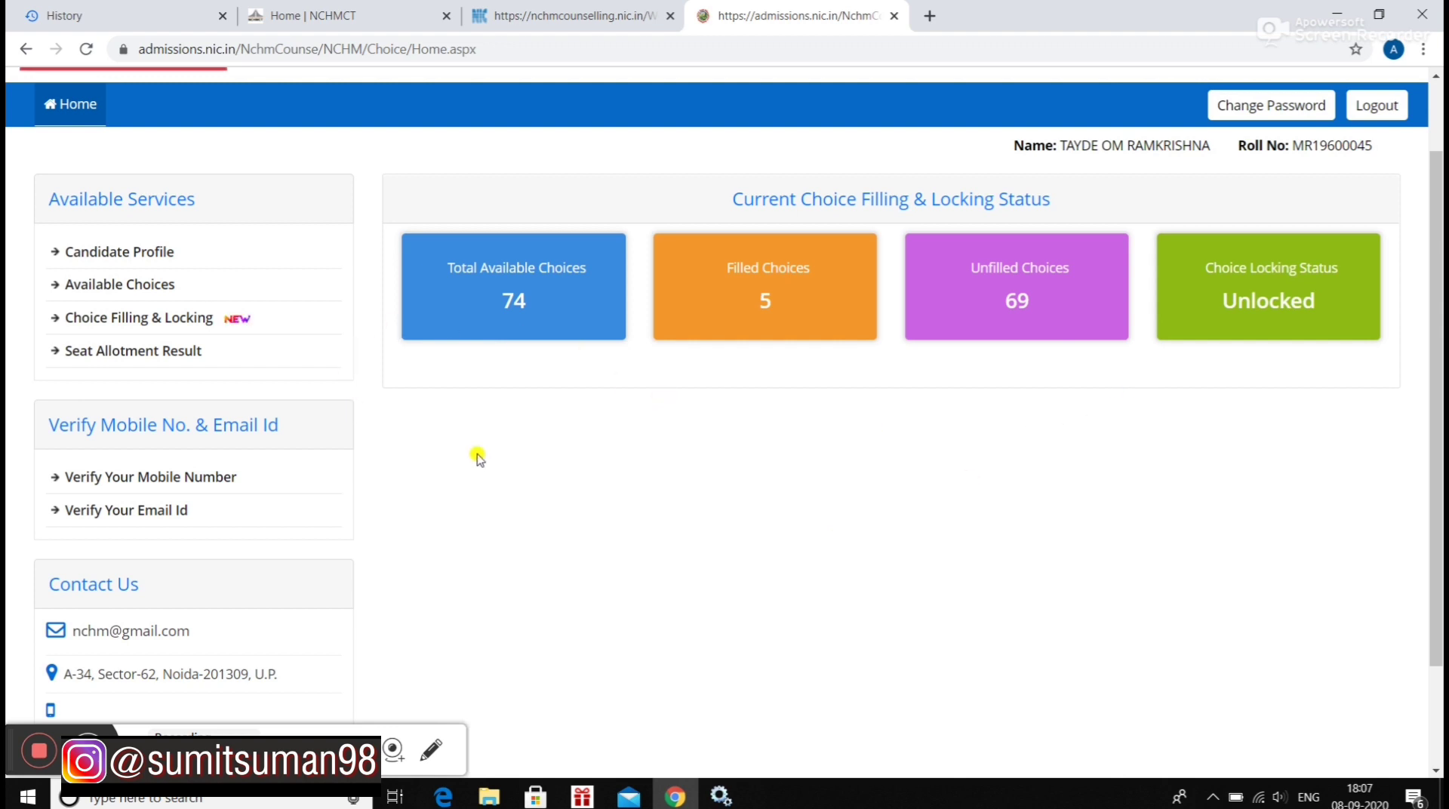
scroll(468, 452, "down", 2)
scroll(498, 453, "up", 2)
scroll(501, 453, "up", 1)
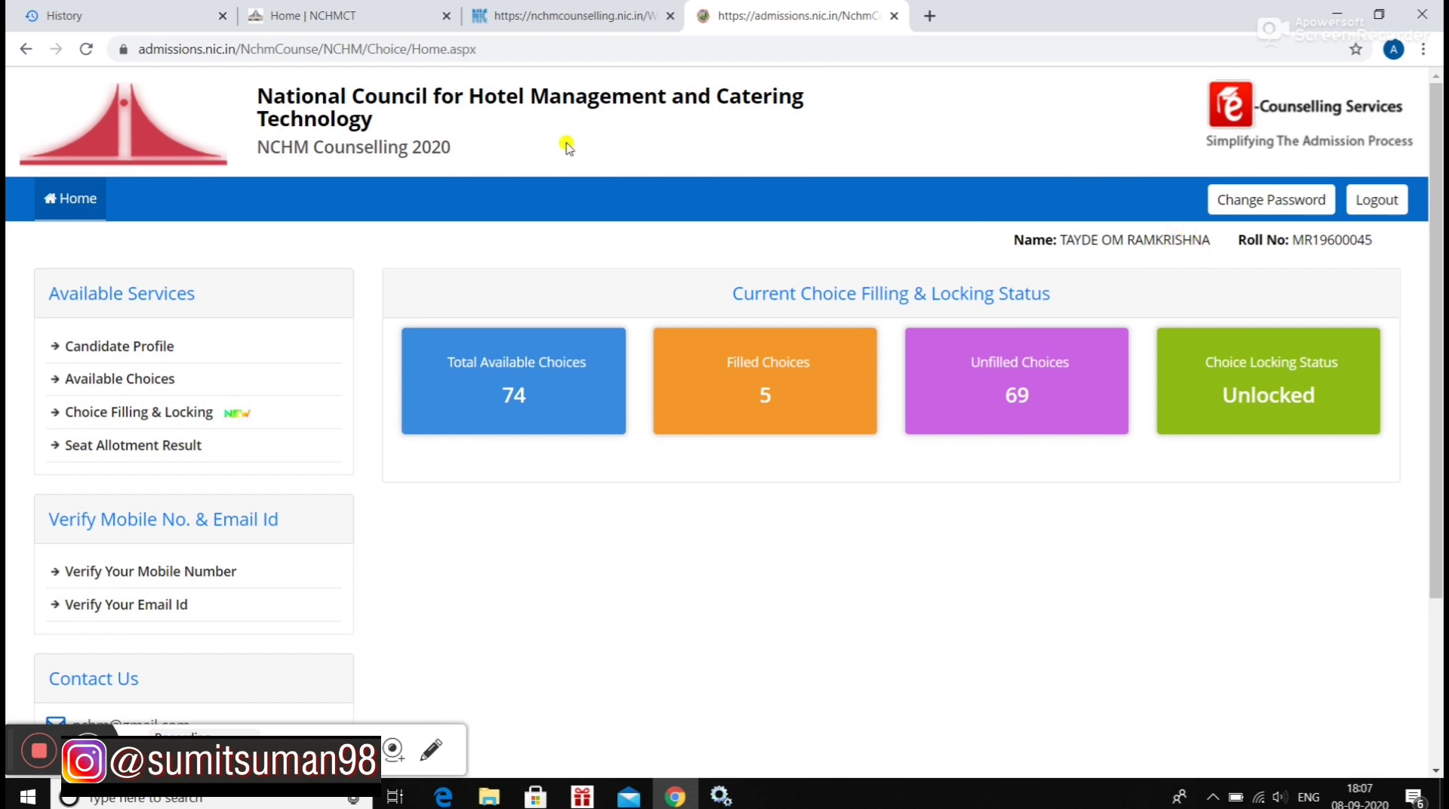
left_click(97, 207)
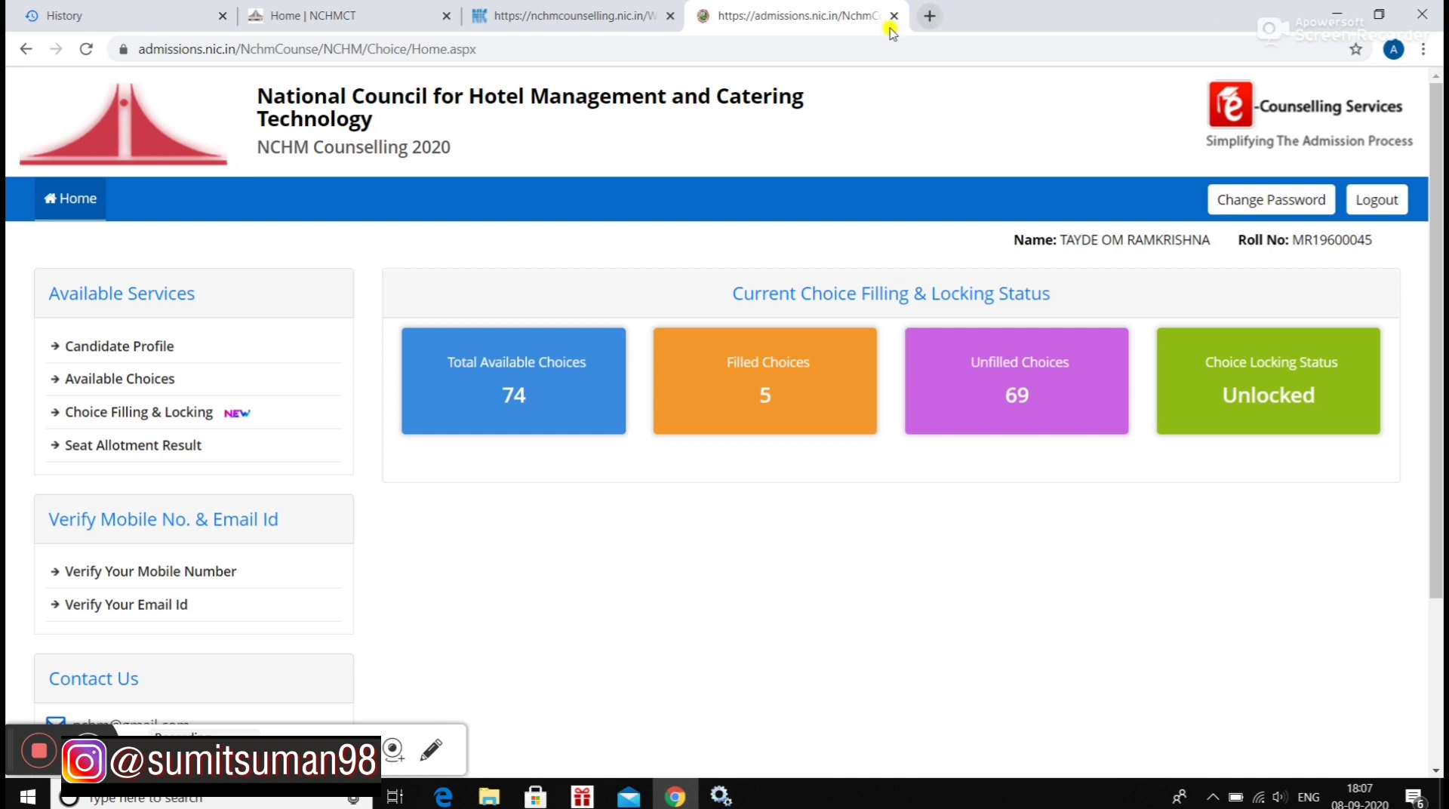
Log out of the candidate's counselling account and confirm the logout.
left_click(1378, 200)
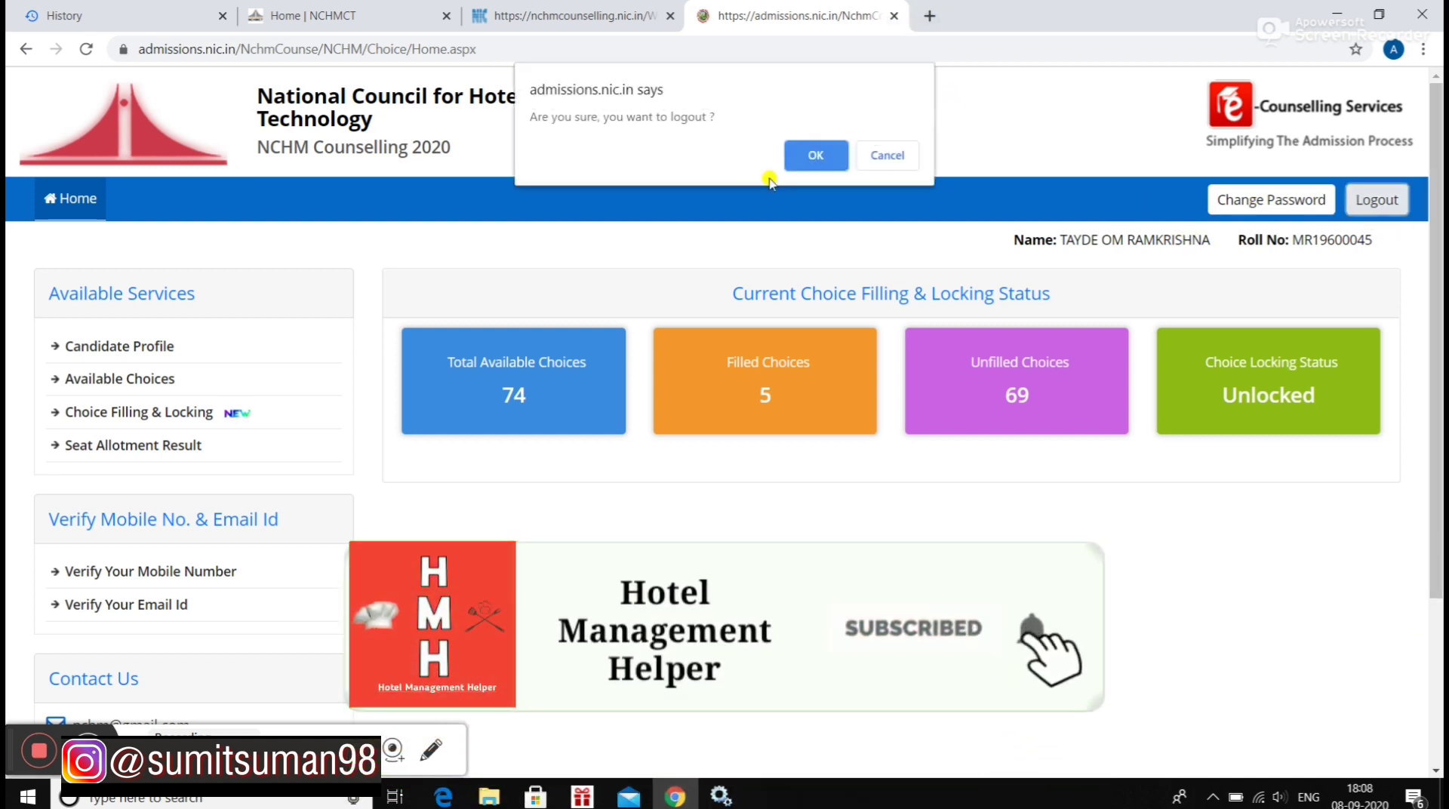
left_click(823, 155)
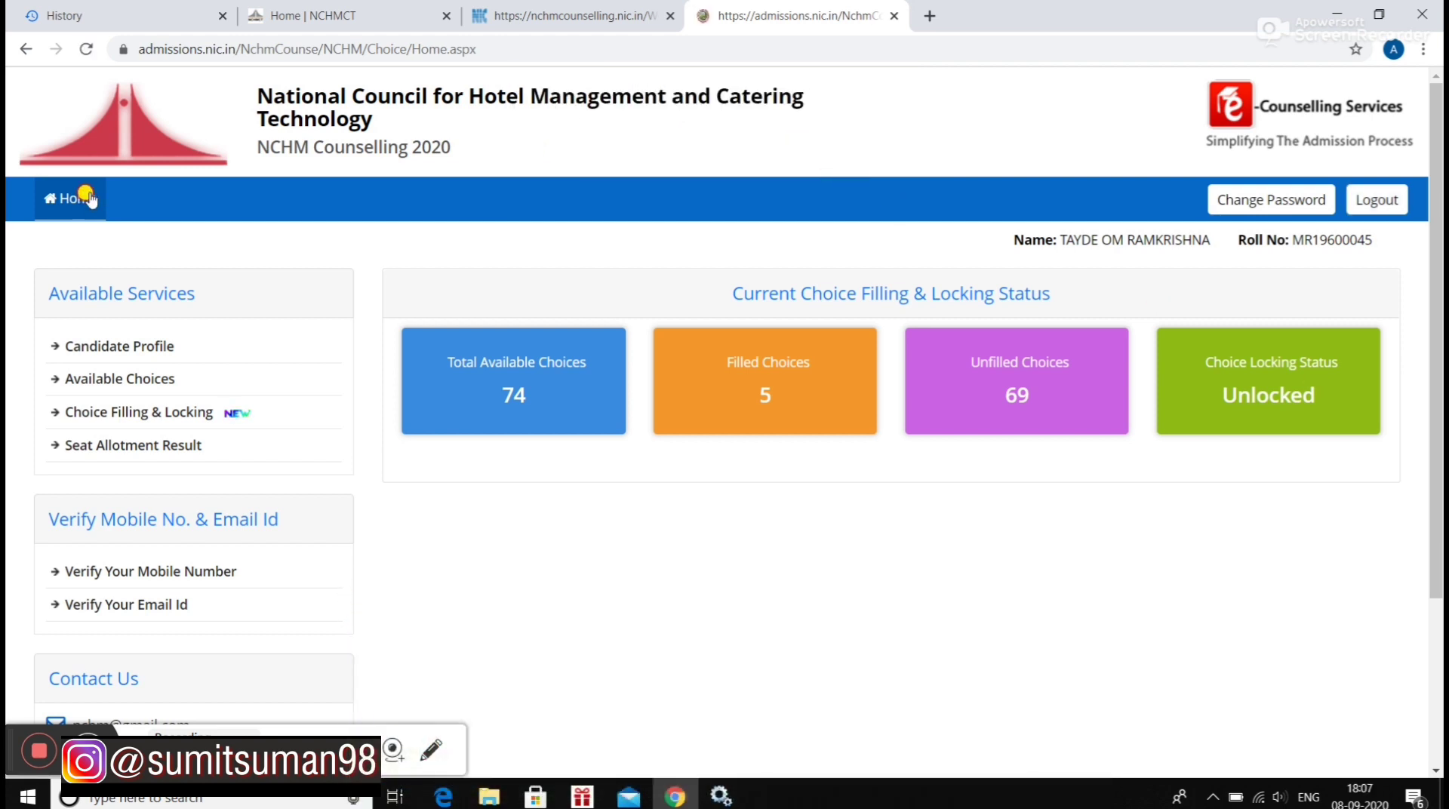